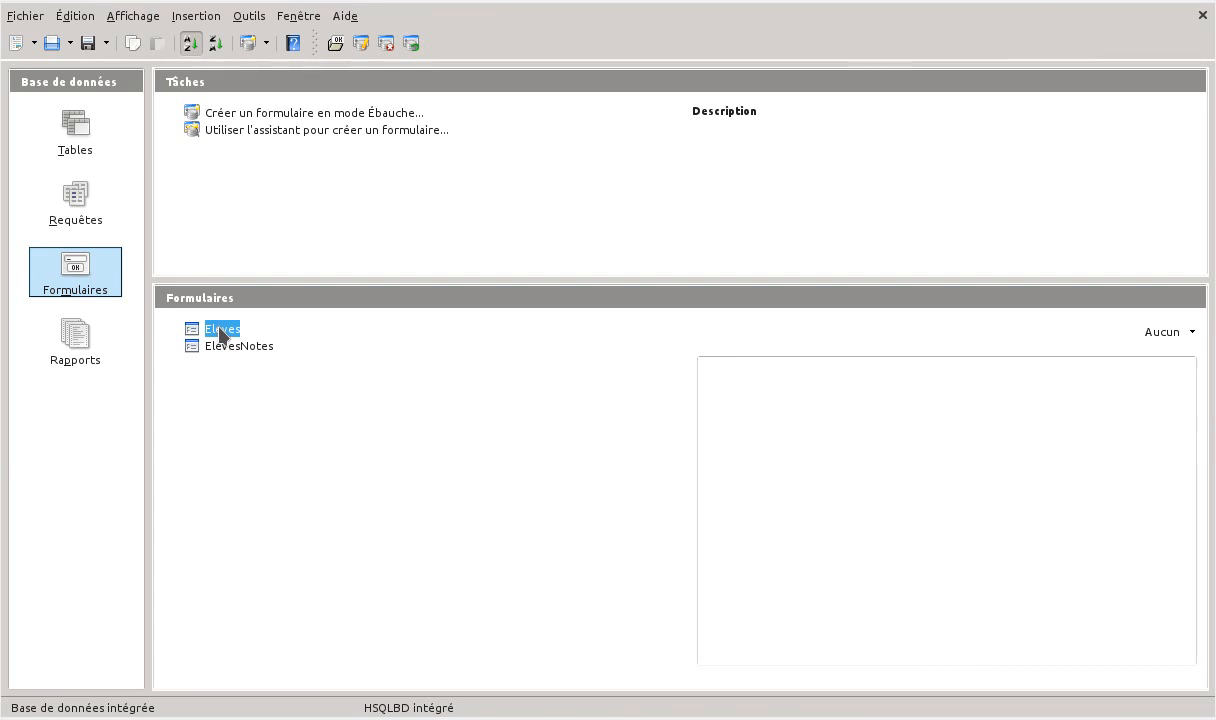
Open the Eleves form, look over its record and the Sexe field, and close the form
{"action": "double_click", "coordinate": [219, 329]}
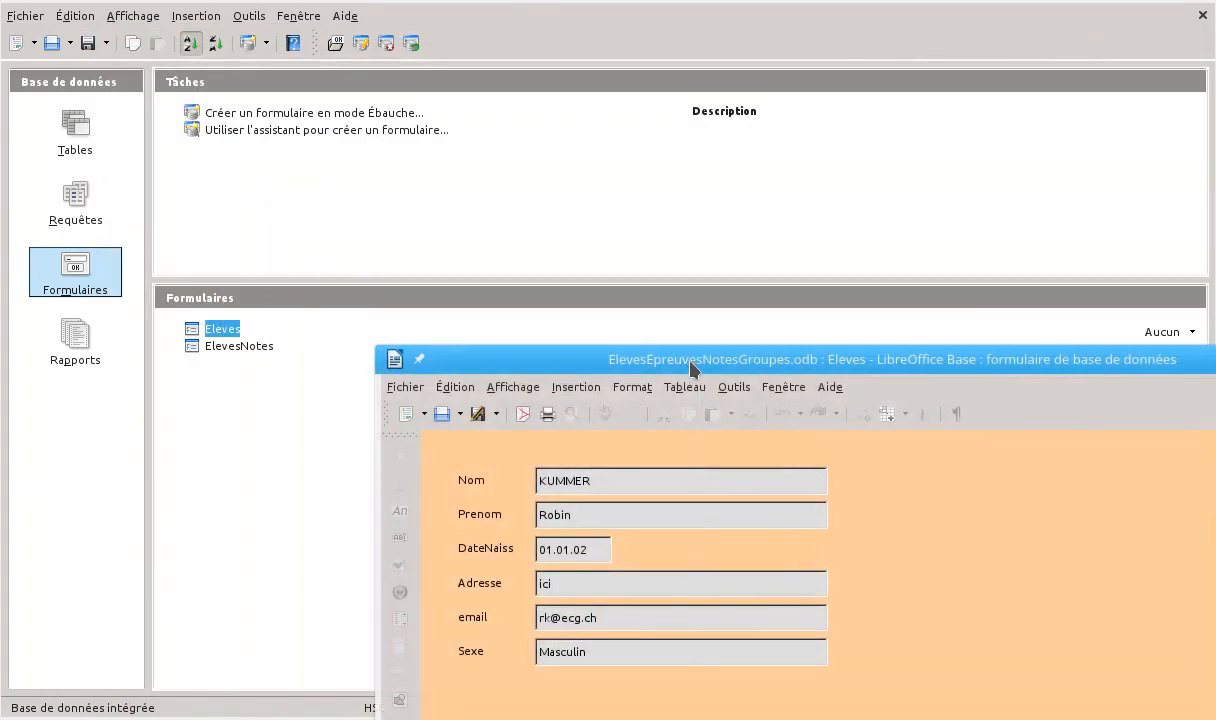
{"action": "left_click_drag", "start_coordinate": [689, 362], "coordinate": [440, 16]}
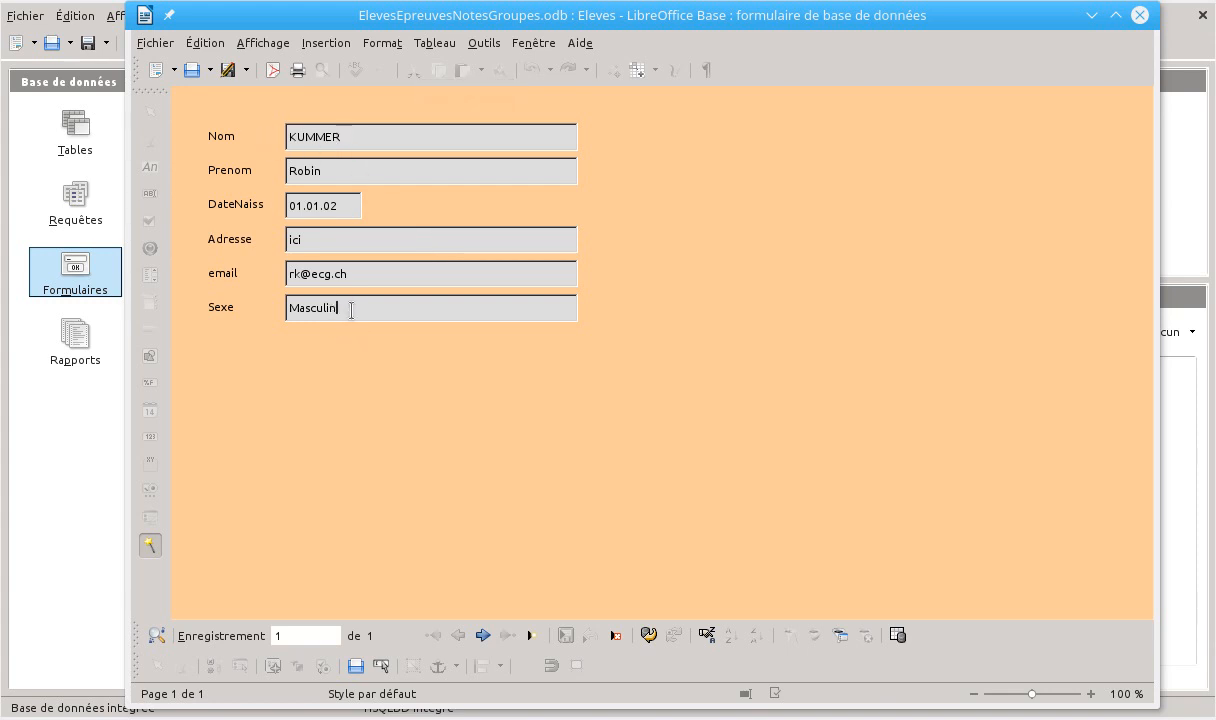
{"action": "left_click", "coordinate": [291, 310]}
{"action": "left_click_drag", "start_coordinate": [128, 8], "coordinate": [3, 0]}
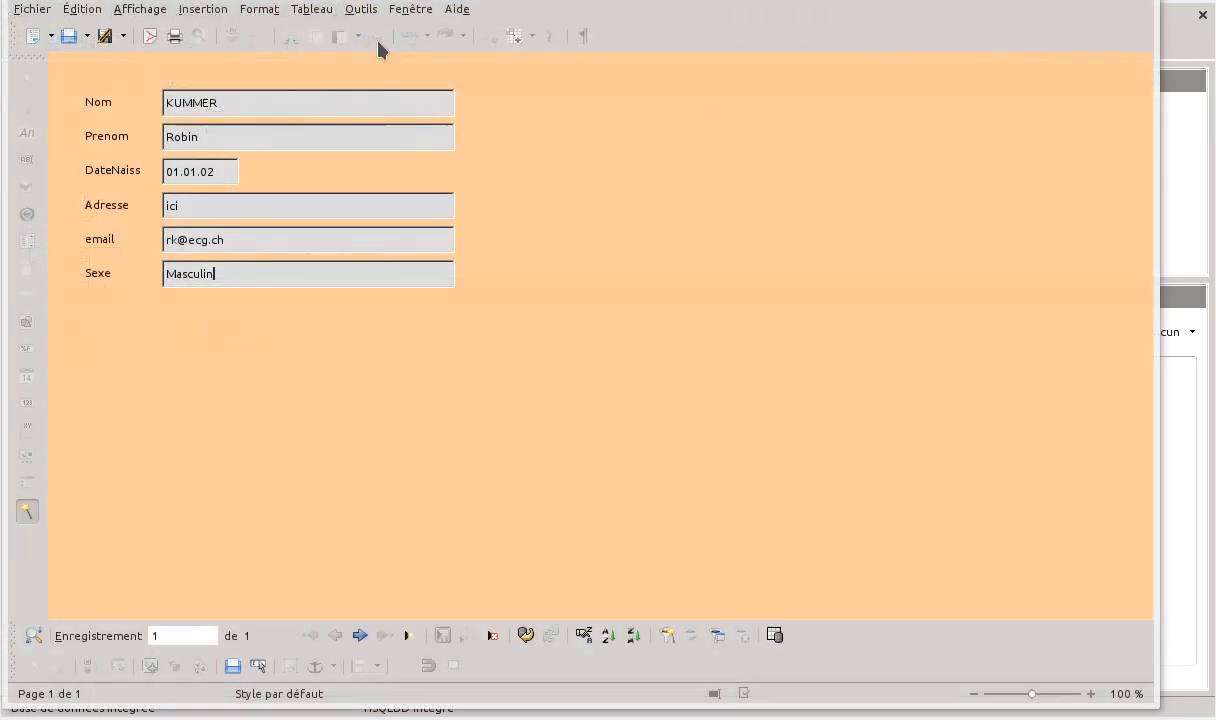
{"action": "left_click_drag", "start_coordinate": [457, 0], "coordinate": [515, 100]}
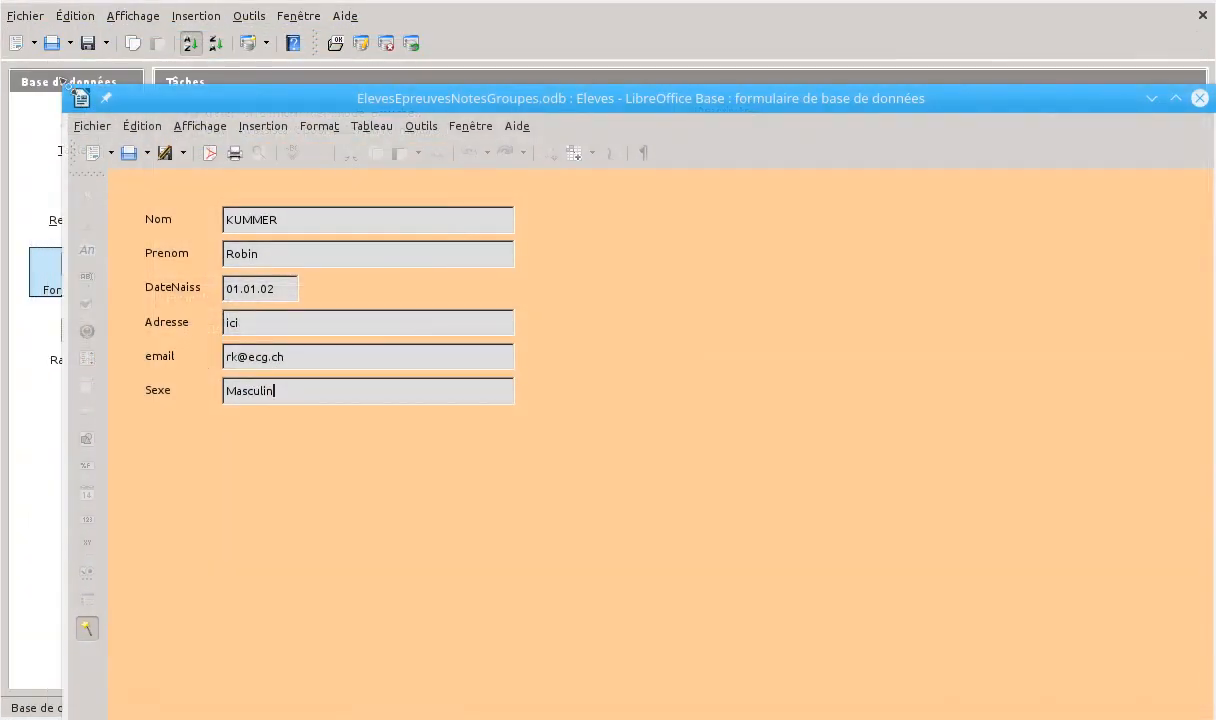
{"action": "left_click_drag", "start_coordinate": [60, 84], "coordinate": [483, 44]}
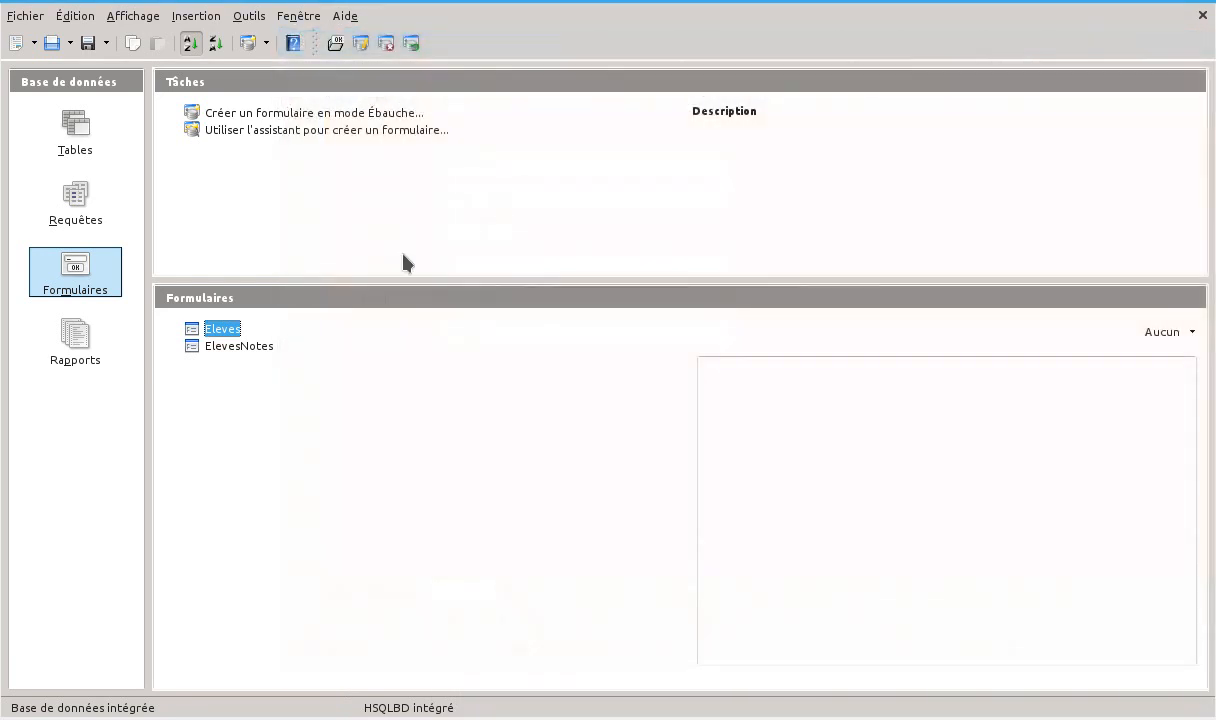
Open the Eleves form for editing and switch design mode off and back on to preview the record
{"action": "right_click", "coordinate": [224, 333]}
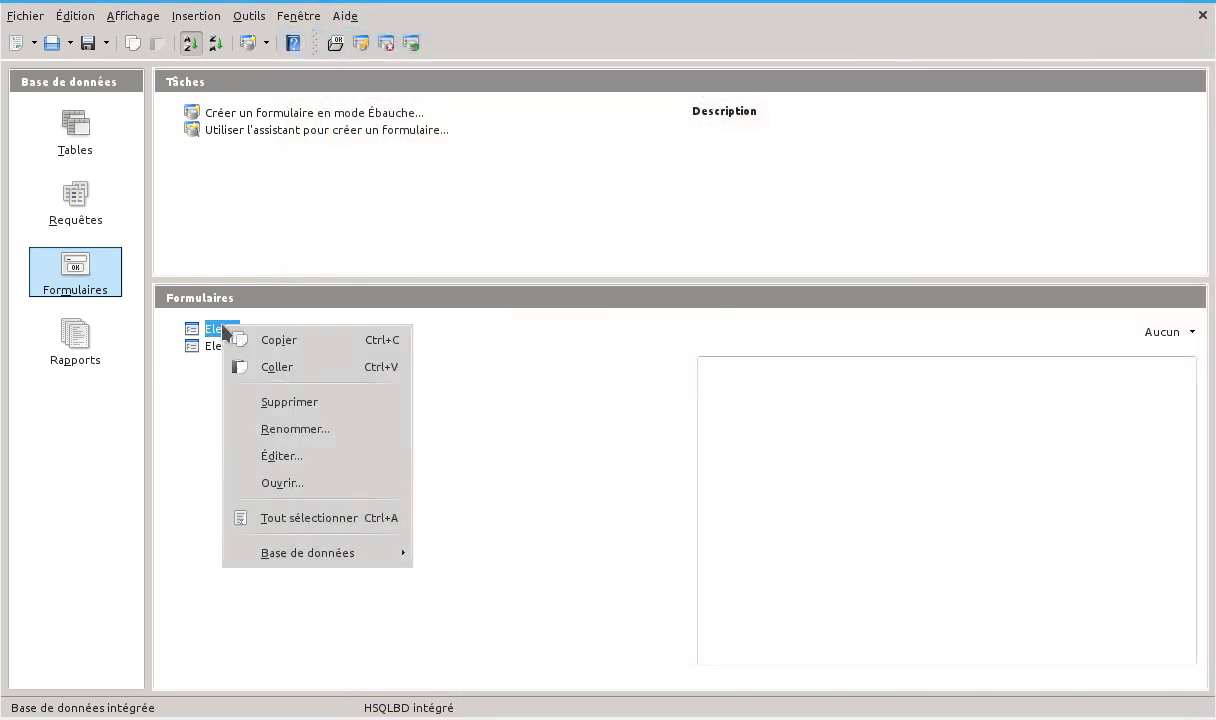
{"action": "left_click", "coordinate": [281, 458]}
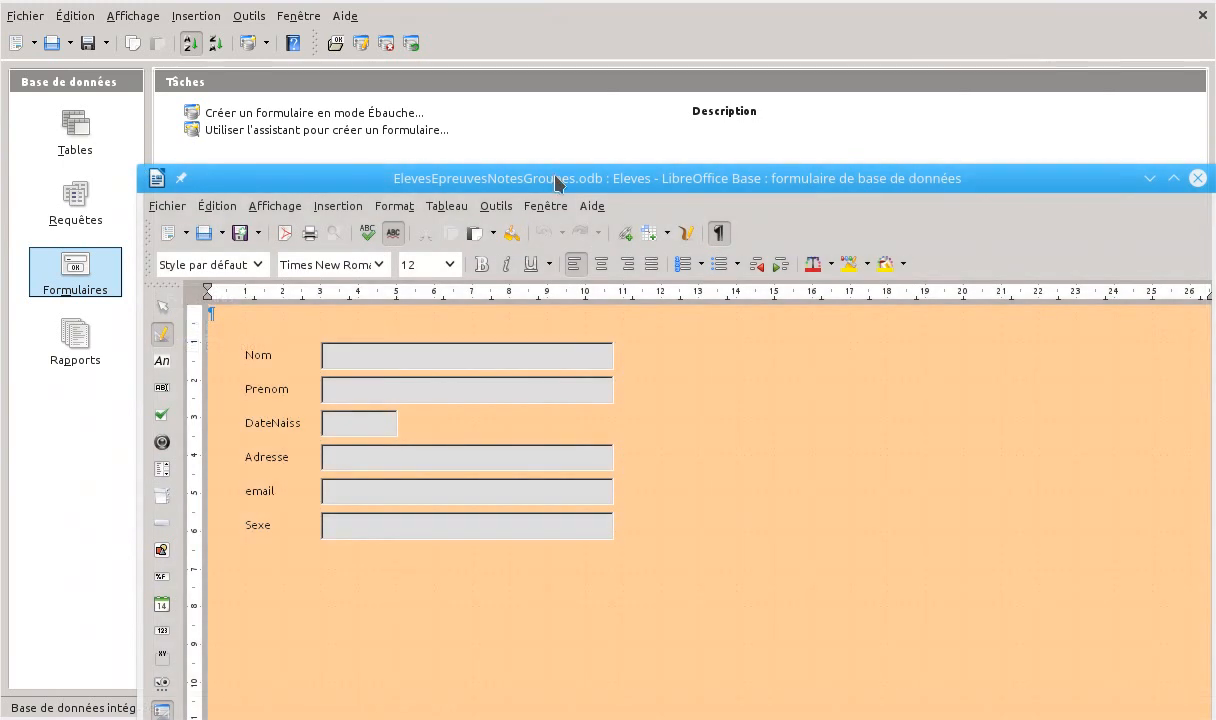
{"action": "left_click_drag", "start_coordinate": [560, 177], "coordinate": [545, 36]}
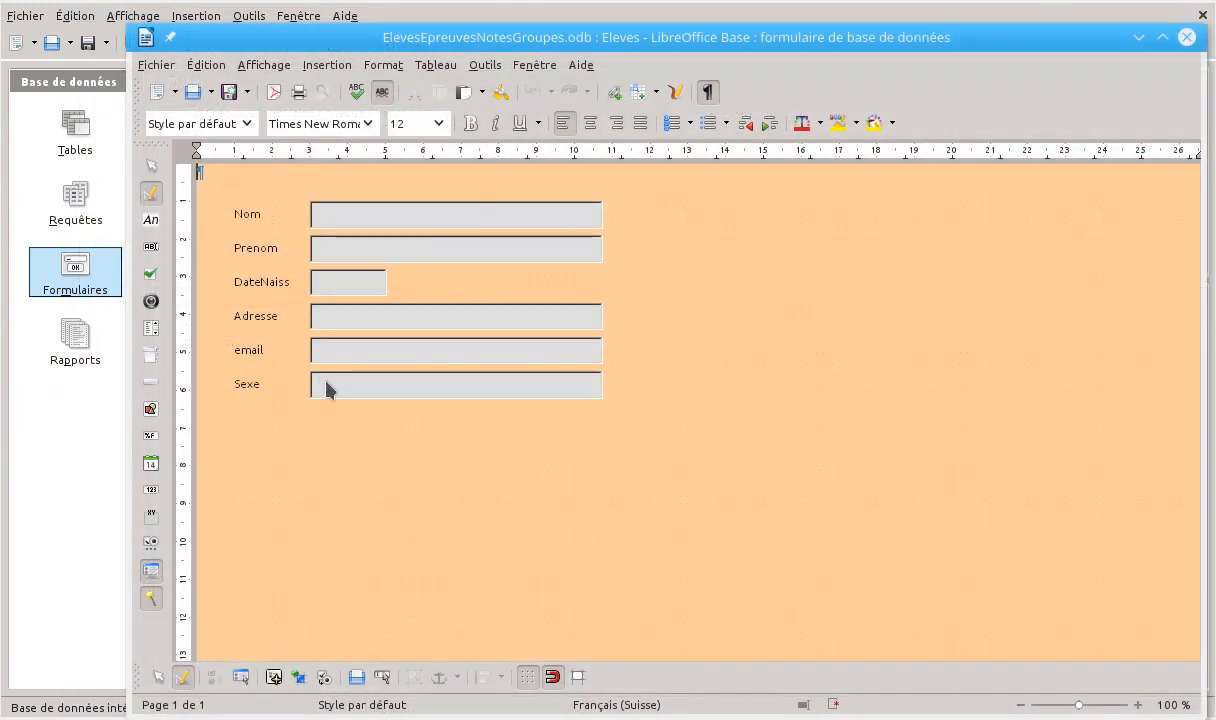
{"action": "left_click", "coordinate": [151, 196]}
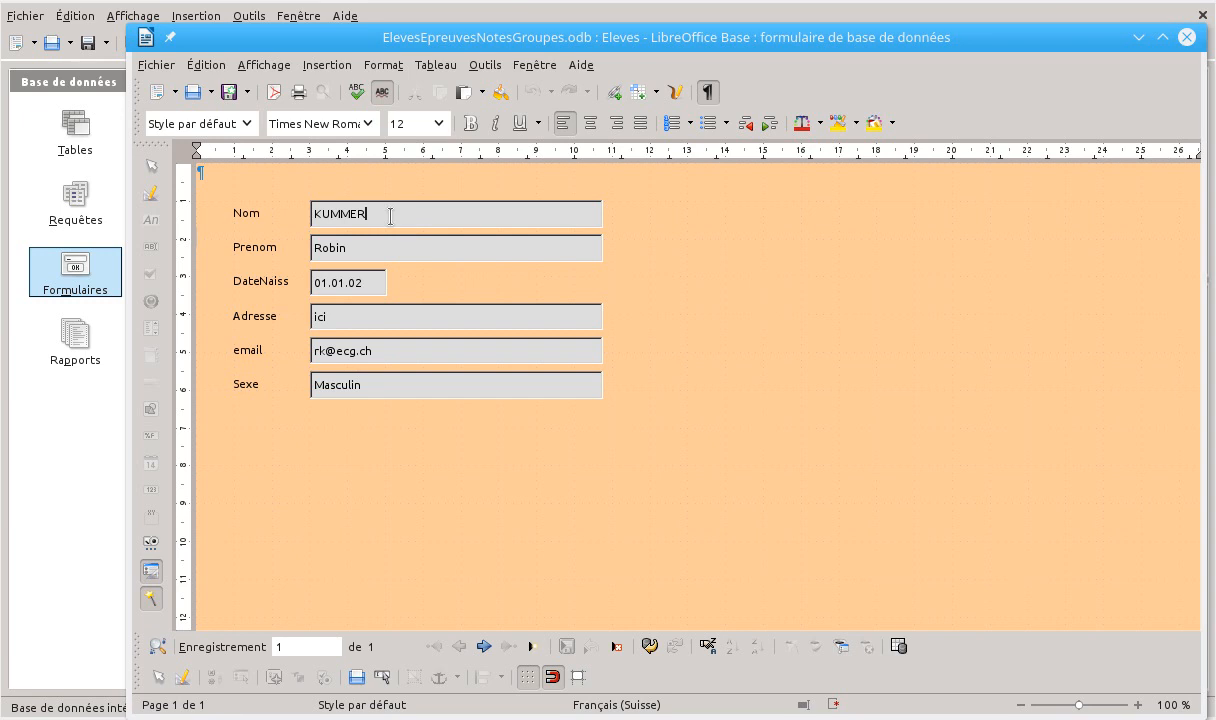
{"action": "left_click", "coordinate": [151, 194]}
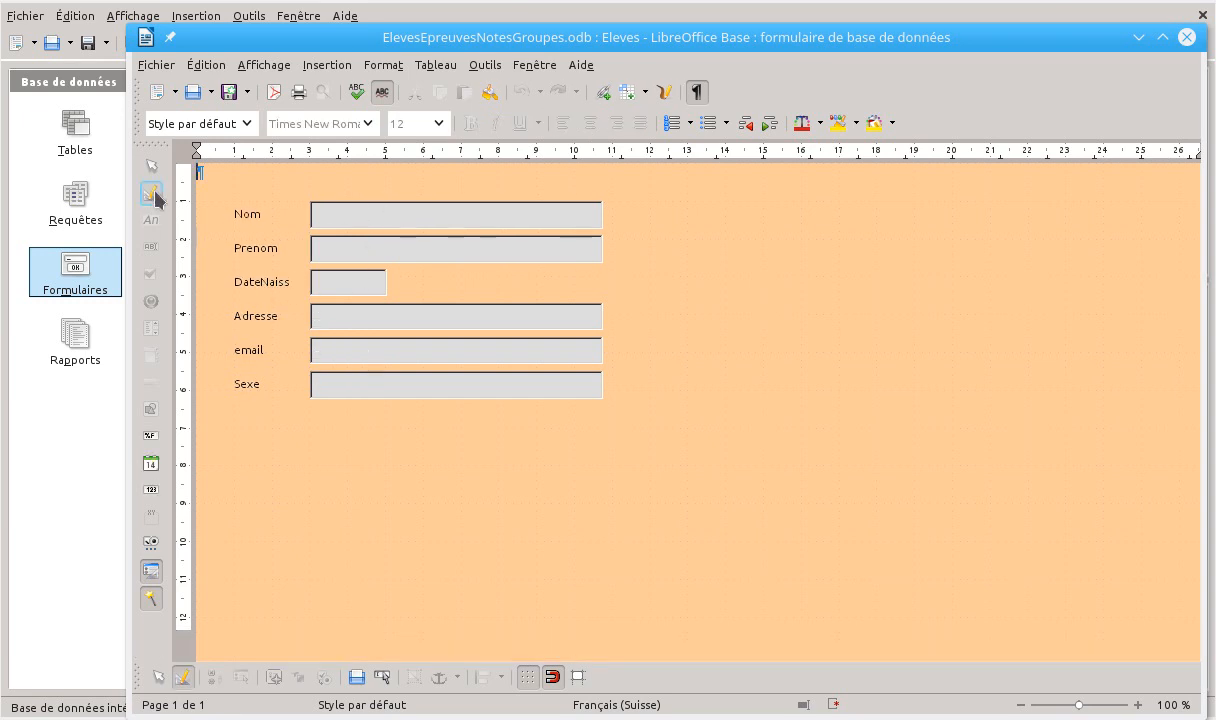
Select the Sexe field with its label and view the form's data properties without changing them
{"action": "left_click", "coordinate": [244, 212]}
{"action": "left_click", "coordinate": [345, 349]}
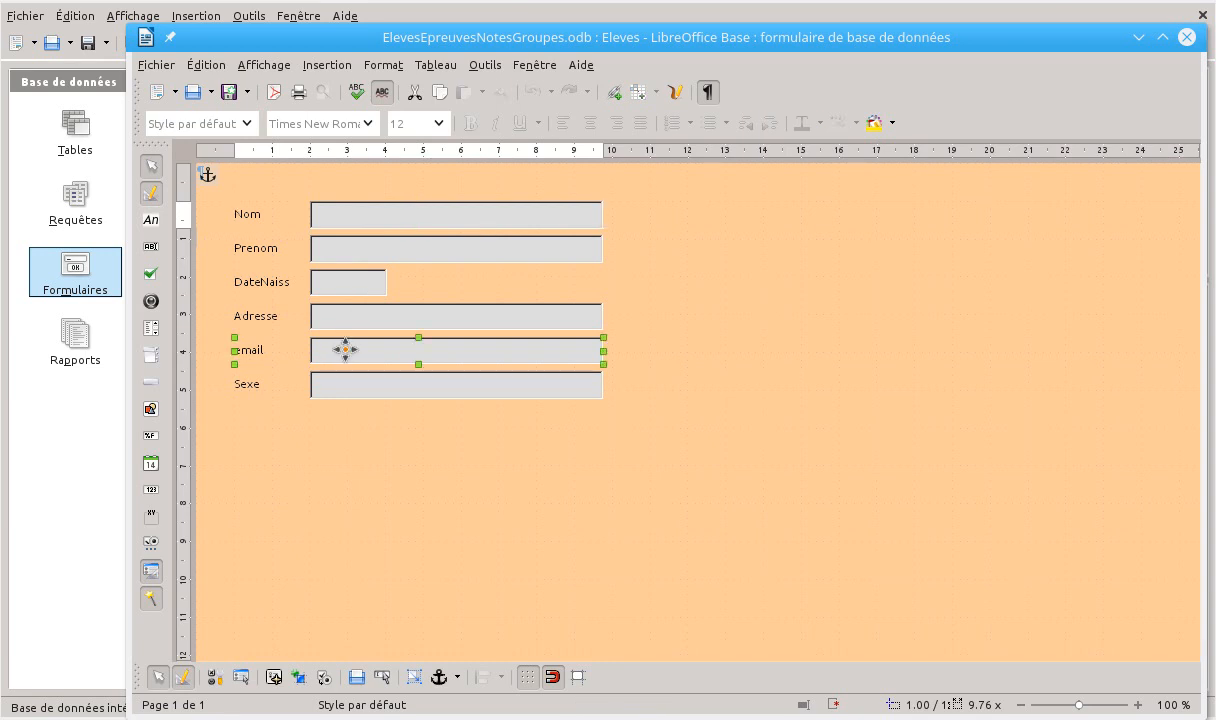
{"action": "left_click", "coordinate": [323, 387]}
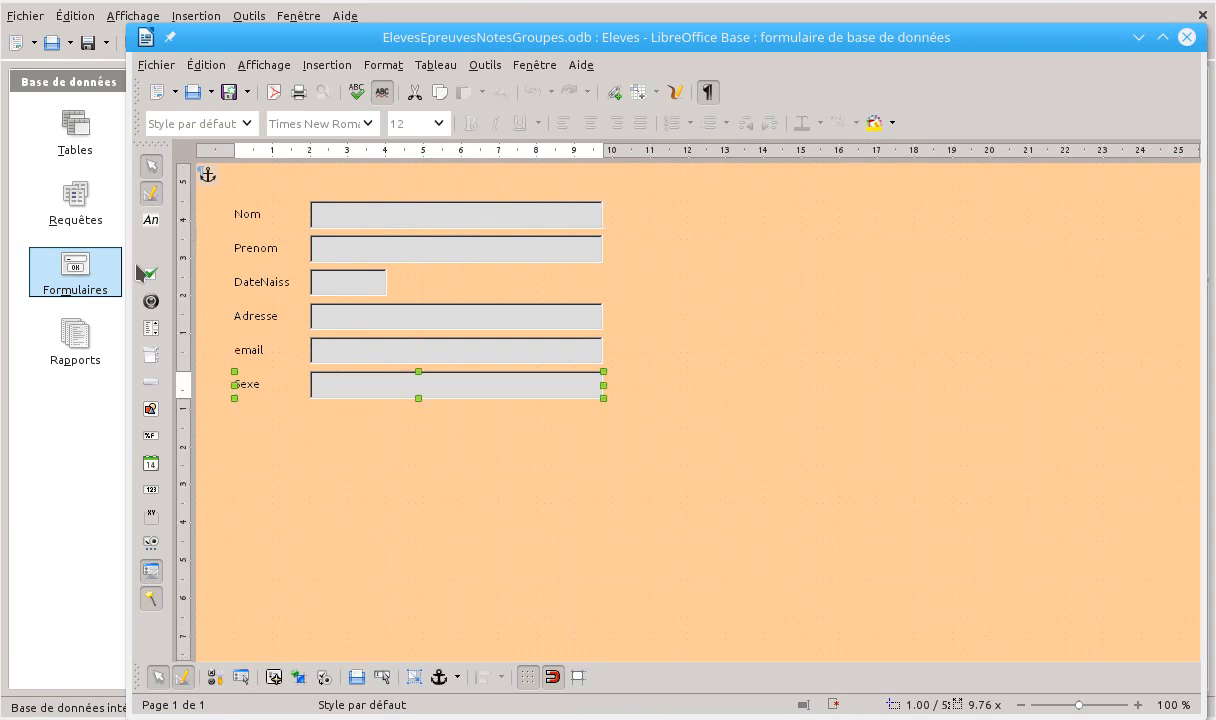
{"action": "left_click", "coordinate": [241, 678]}
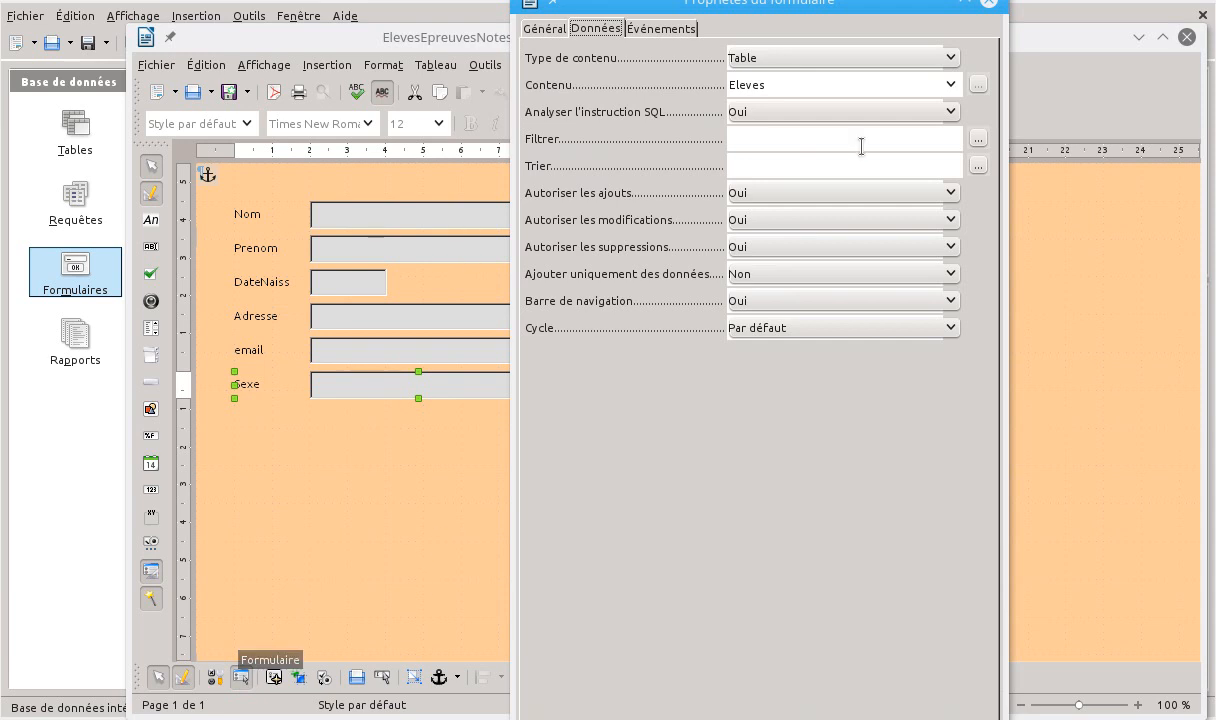
{"action": "left_click", "coordinate": [986, 4]}
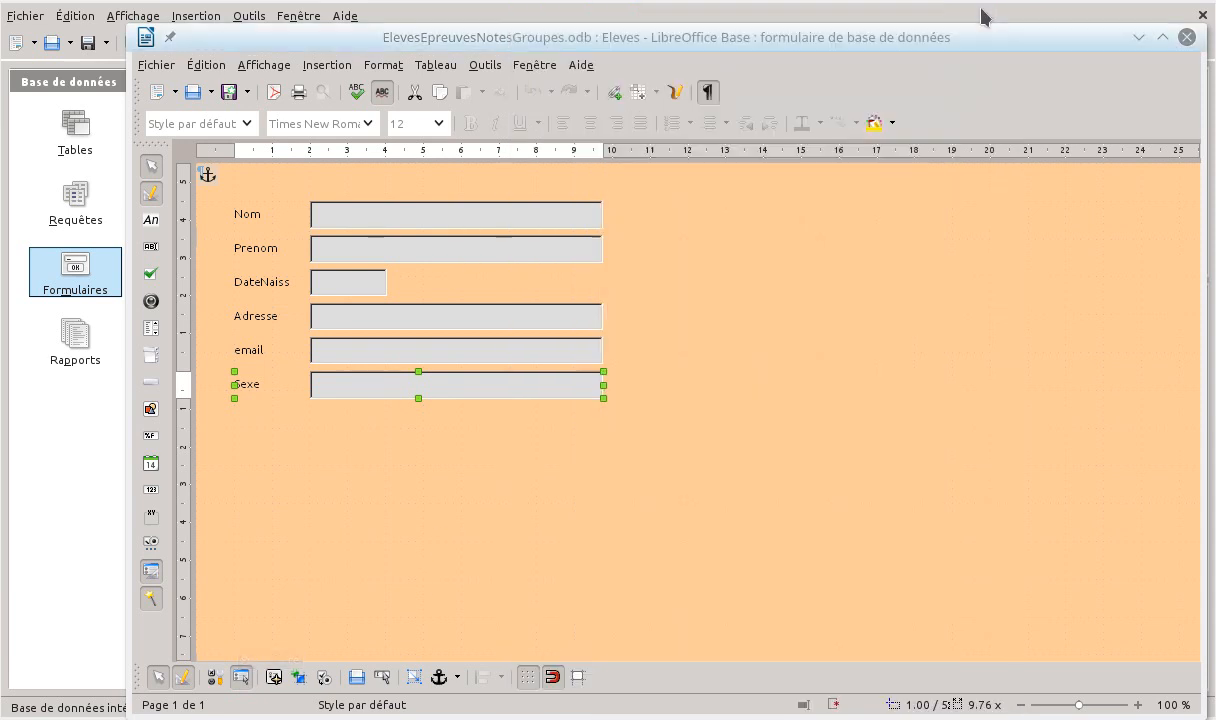
Open the form navigator and arrange it beside the form window so both are visible
{"action": "left_click", "coordinate": [268, 679]}
{"action": "left_click_drag", "start_coordinate": [832, 218], "coordinate": [129, 273]}
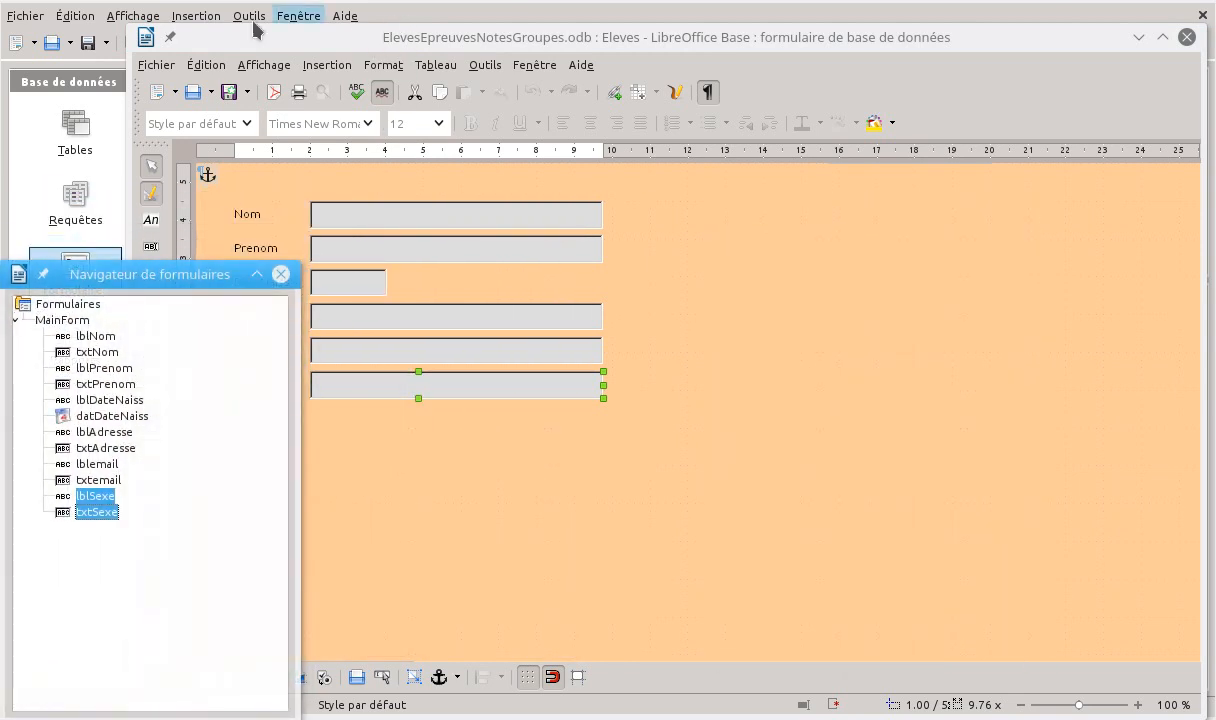
{"action": "left_click_drag", "start_coordinate": [124, 22], "coordinate": [296, 2]}
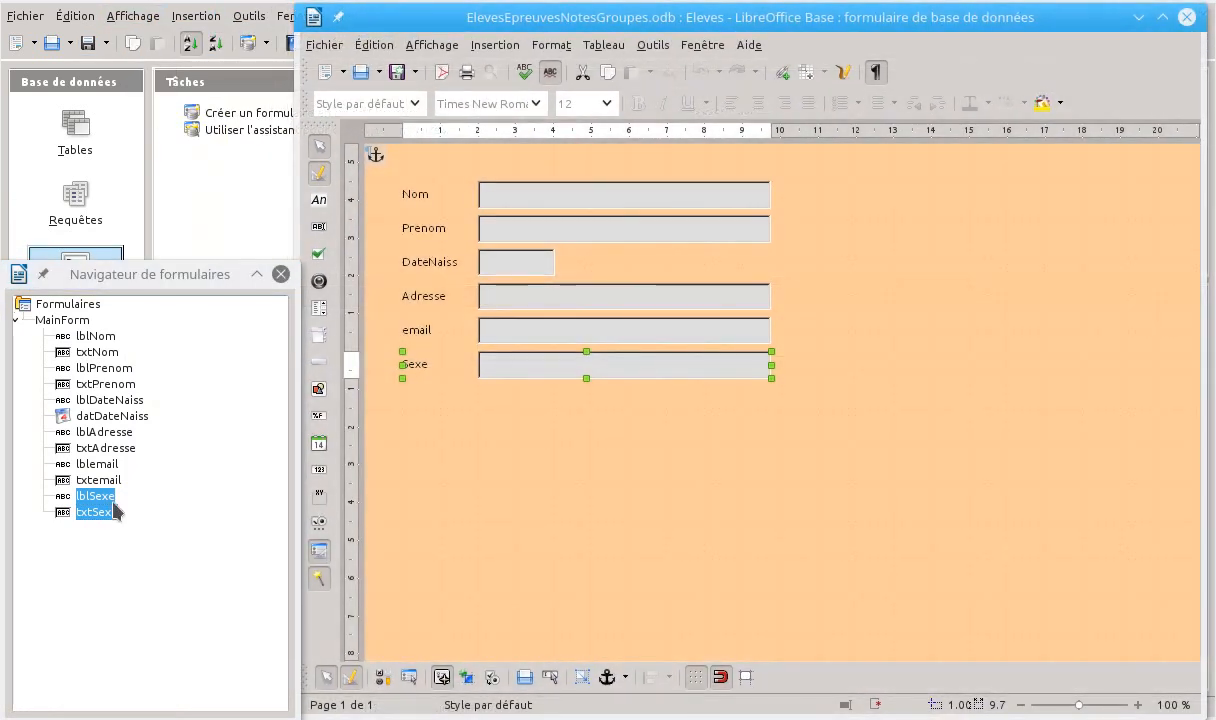
Examine which form element each label and text control listed under MainForm corresponds to
{"action": "left_click", "coordinate": [105, 464]}
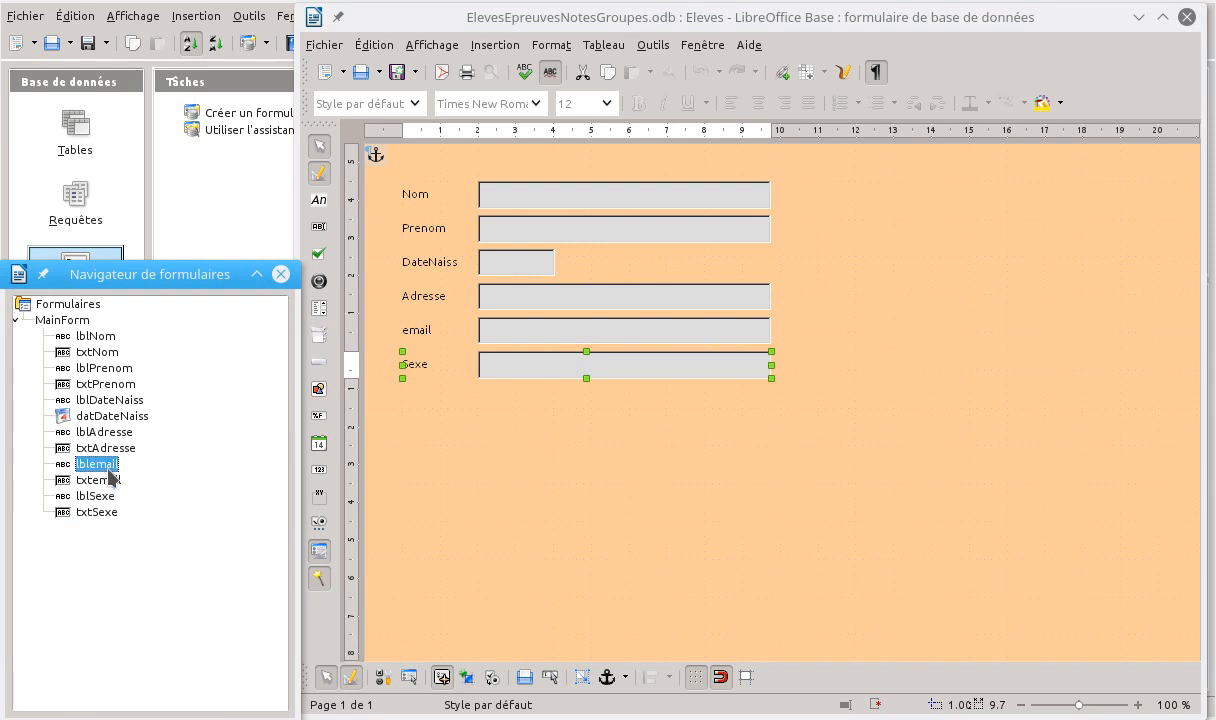
{"action": "left_click", "coordinate": [108, 448]}
{"action": "left_click", "coordinate": [113, 432]}
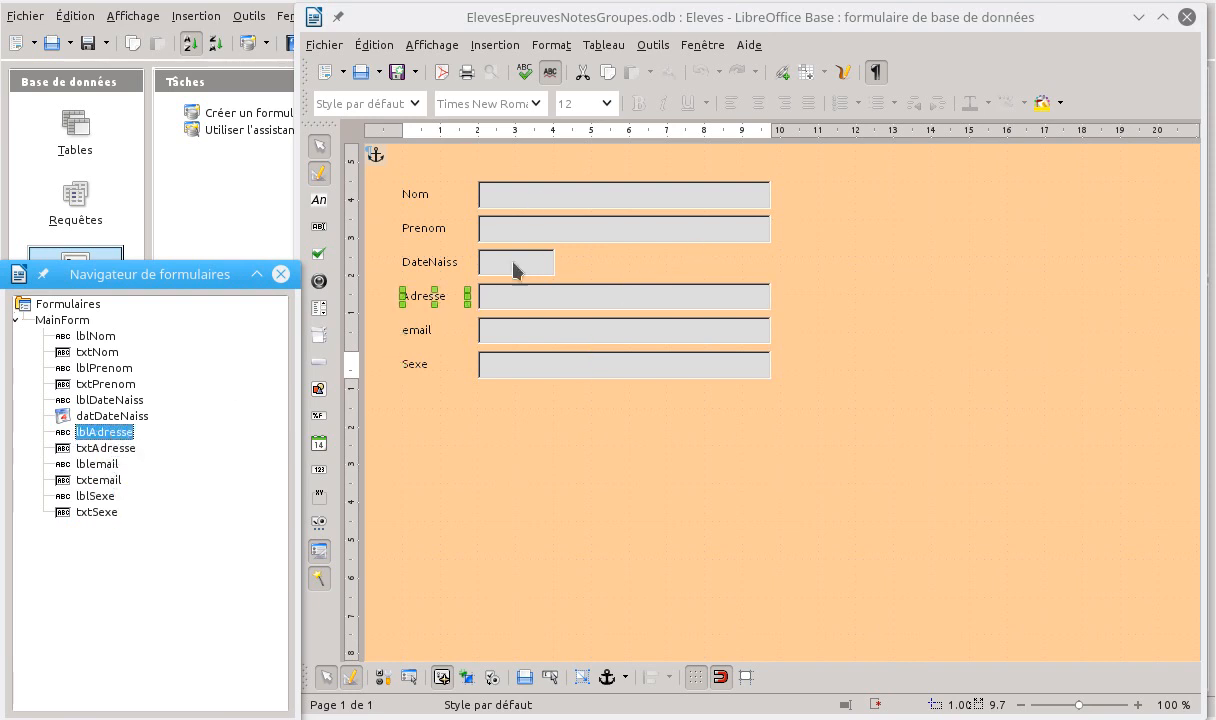
{"action": "left_click", "coordinate": [94, 336]}
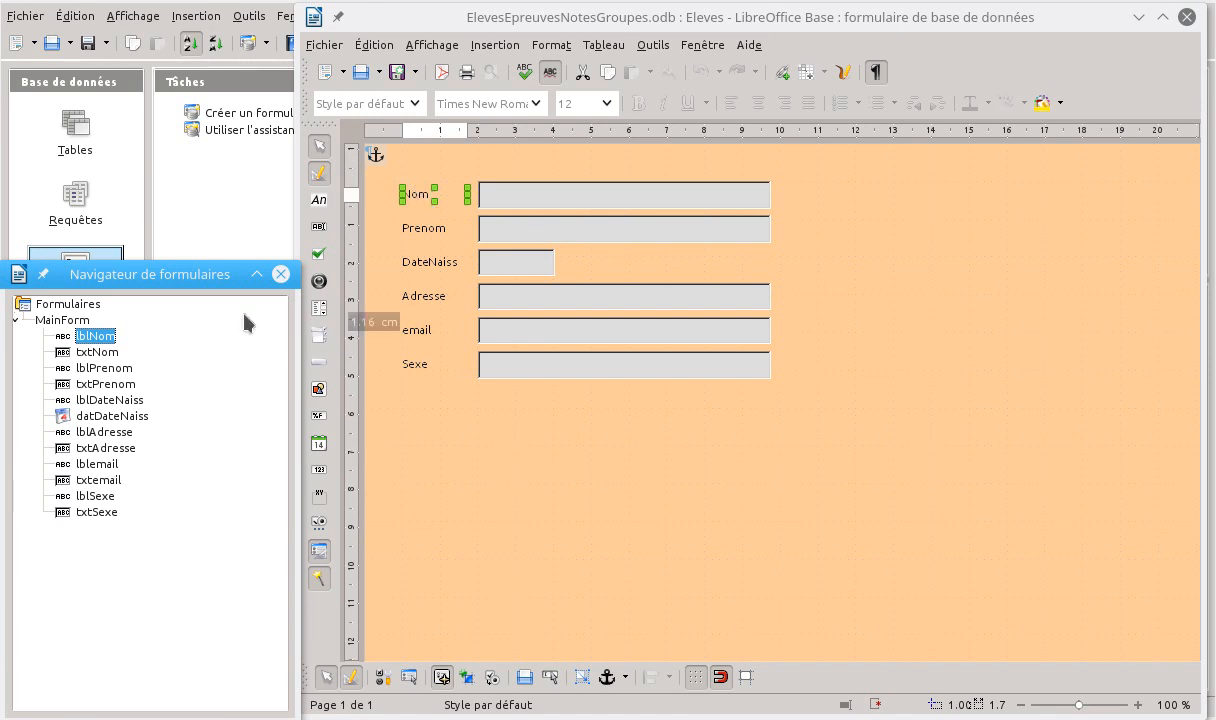
{"action": "left_click", "coordinate": [97, 353]}
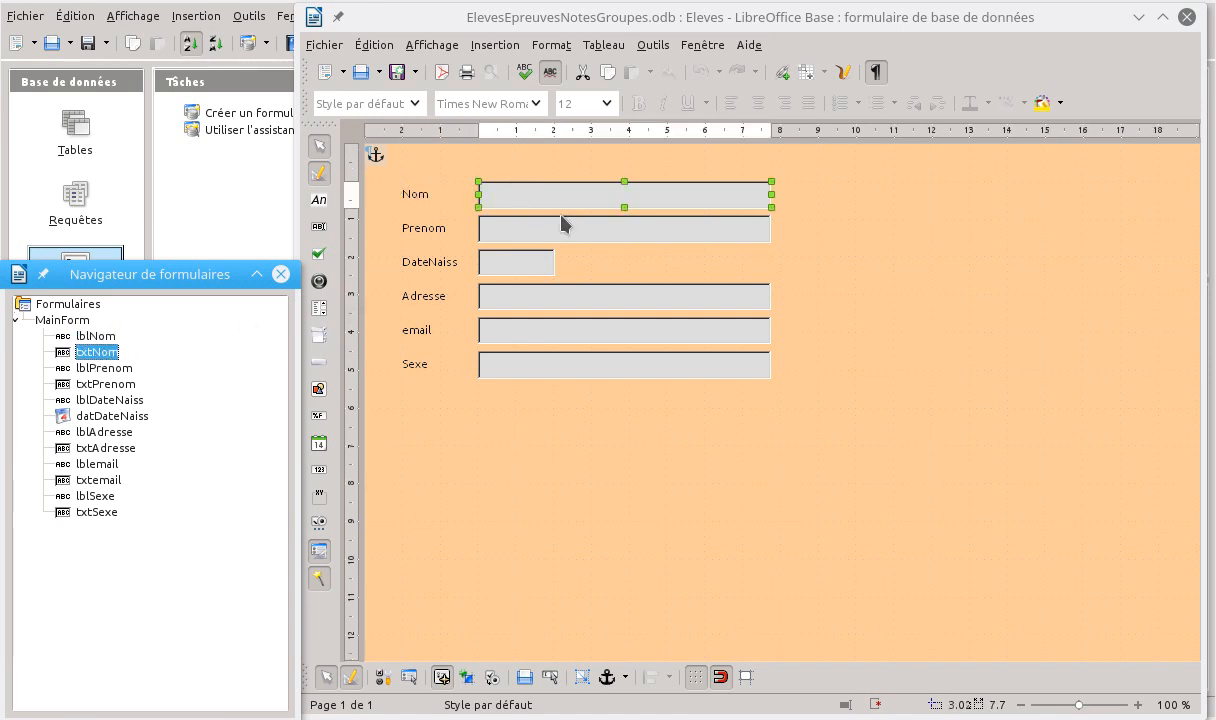
{"action": "left_click", "coordinate": [64, 362]}
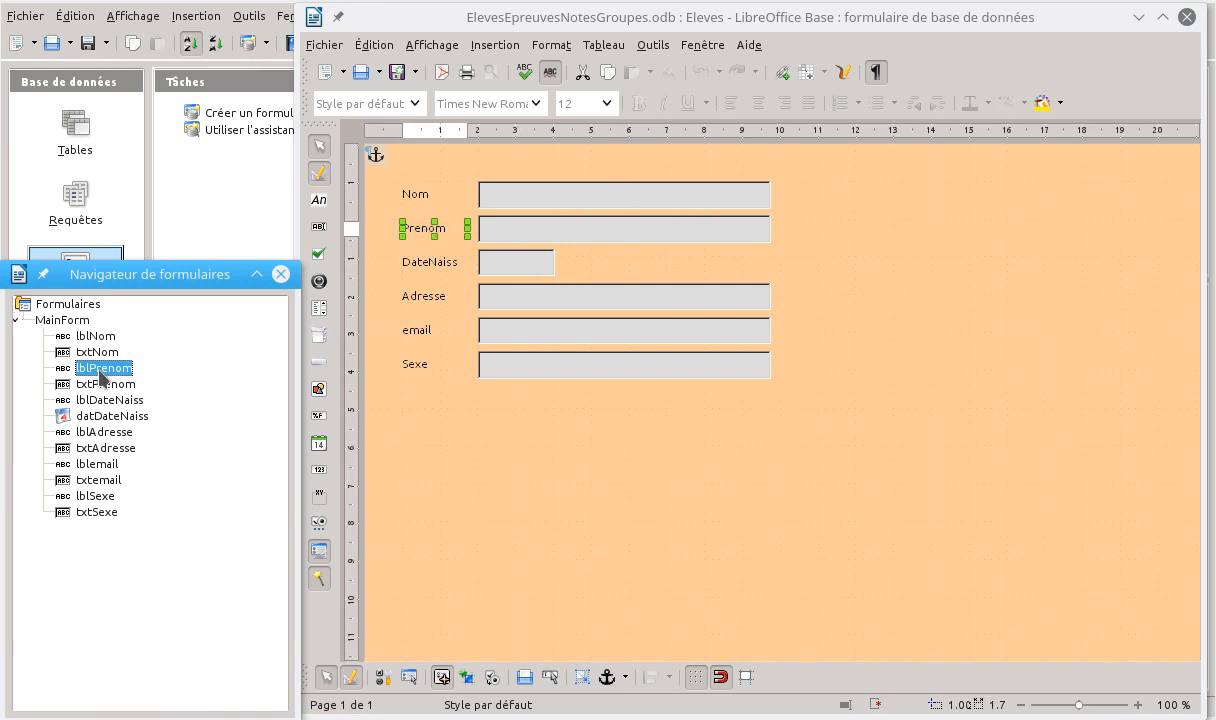
{"action": "left_click", "coordinate": [99, 383]}
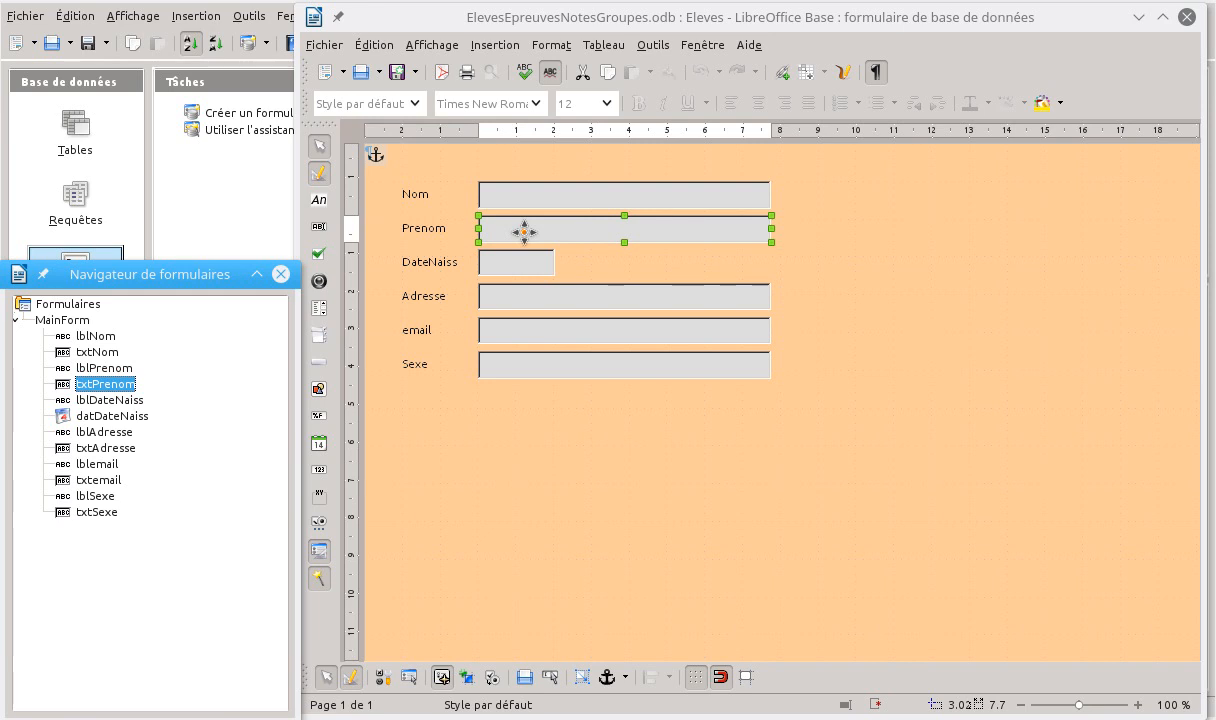
{"action": "left_click", "coordinate": [92, 495]}
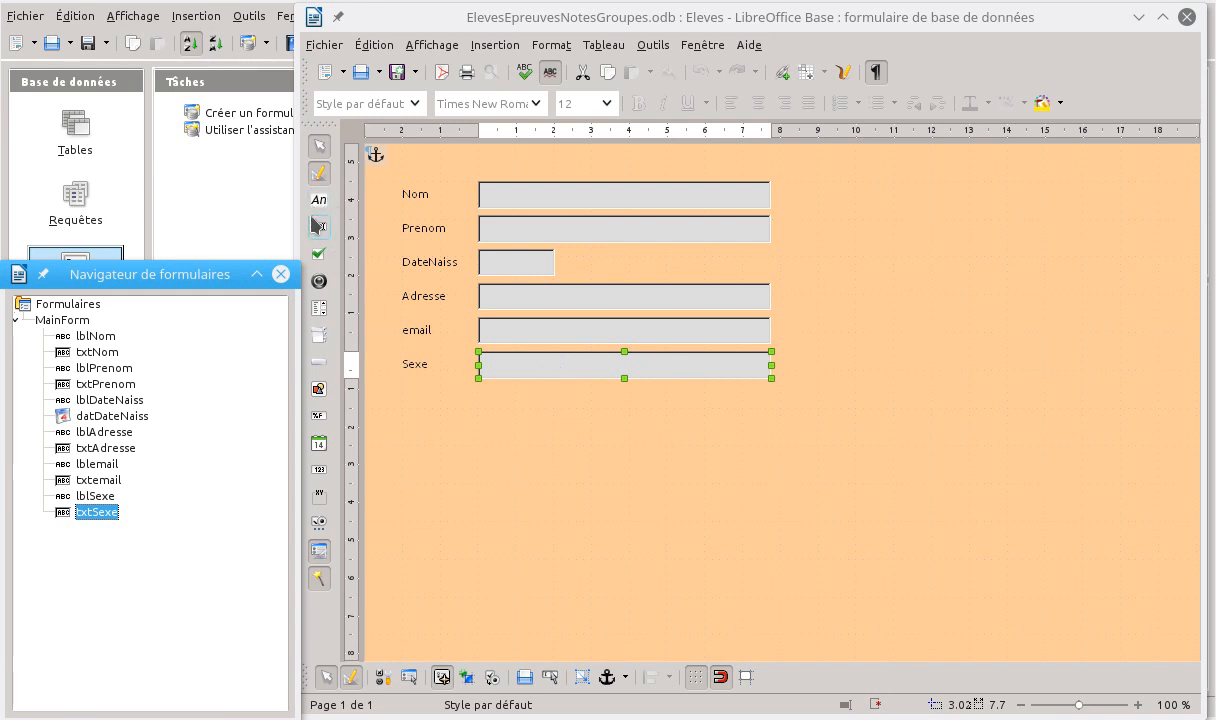
{"action": "left_click", "coordinate": [320, 312]}
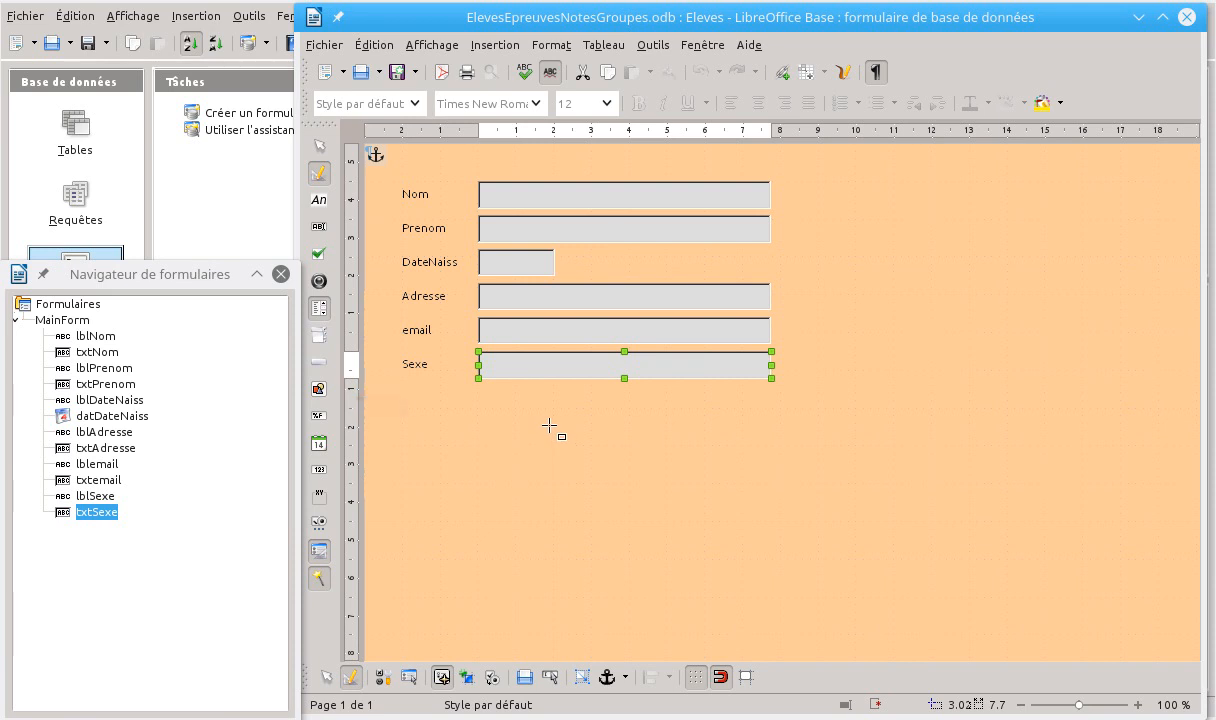
{"action": "left_click_drag", "start_coordinate": [549, 426], "coordinate": [775, 508]}
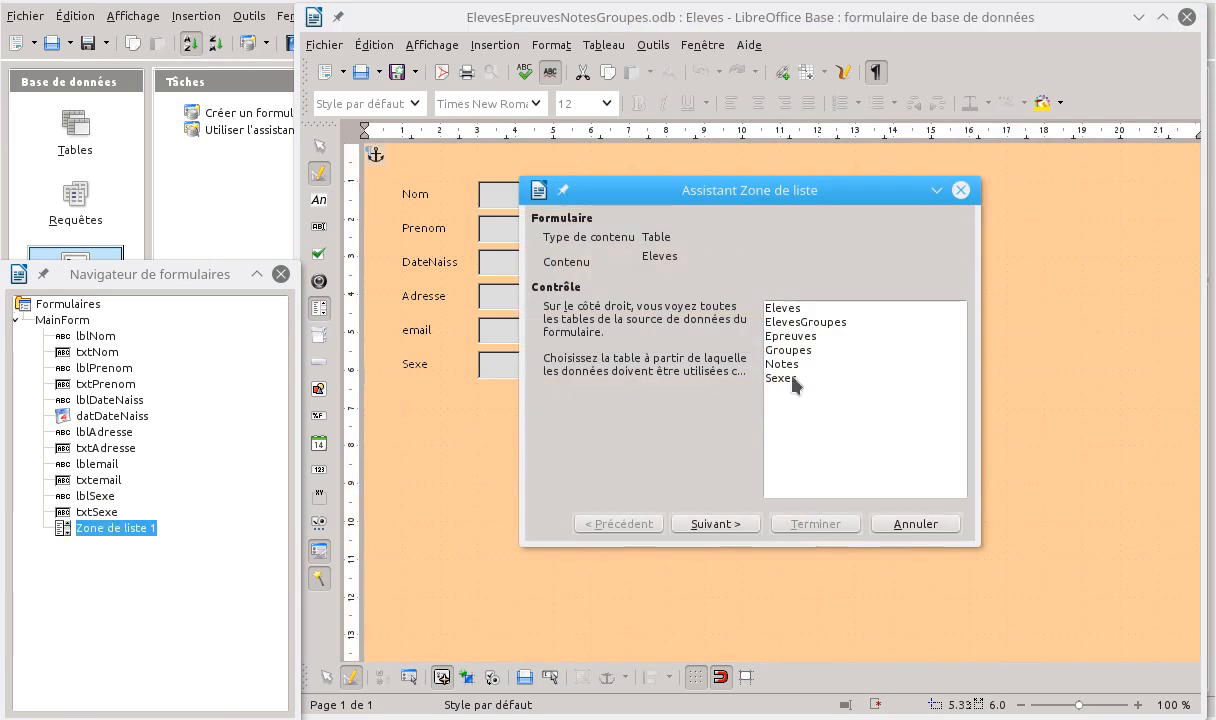
{"action": "mouse_move", "coordinate": [752, 183]}
{"action": "left_mouse_down"}
{"action": "mouse_move", "coordinate": [900, 304]}
{"action": "mouse_move", "coordinate": [900, 268]}
{"action": "left_mouse_up"}
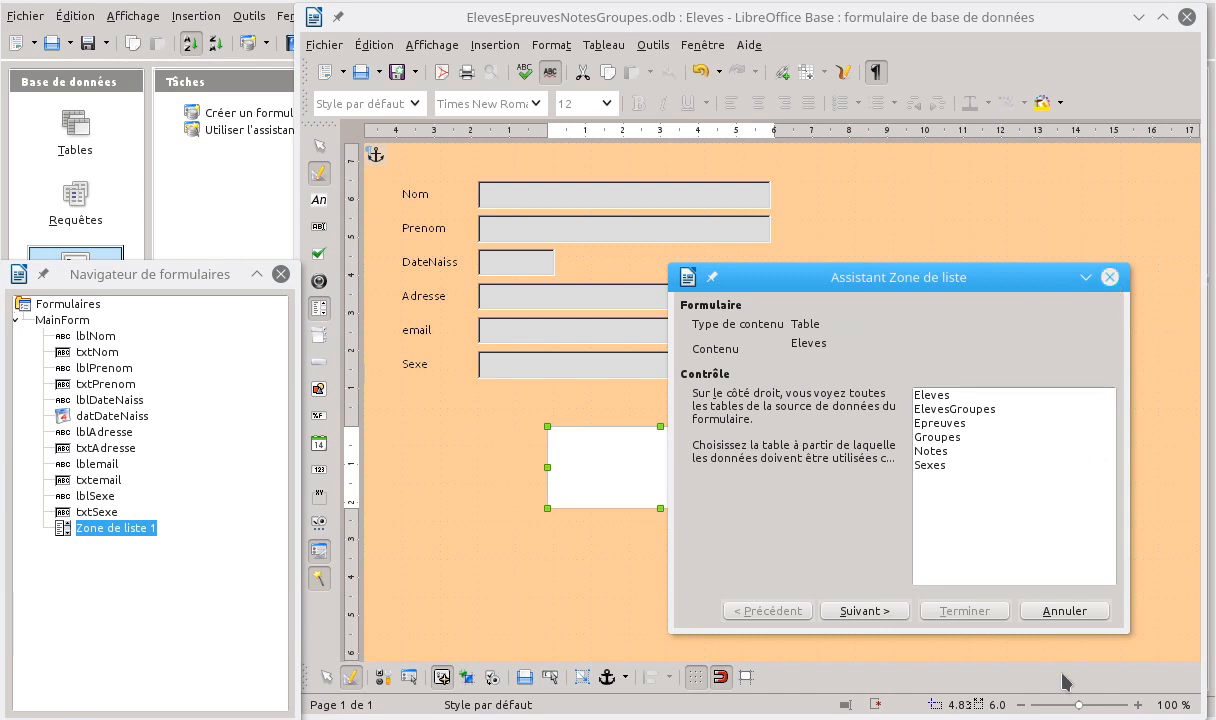
{"action": "left_click", "coordinate": [1064, 612]}
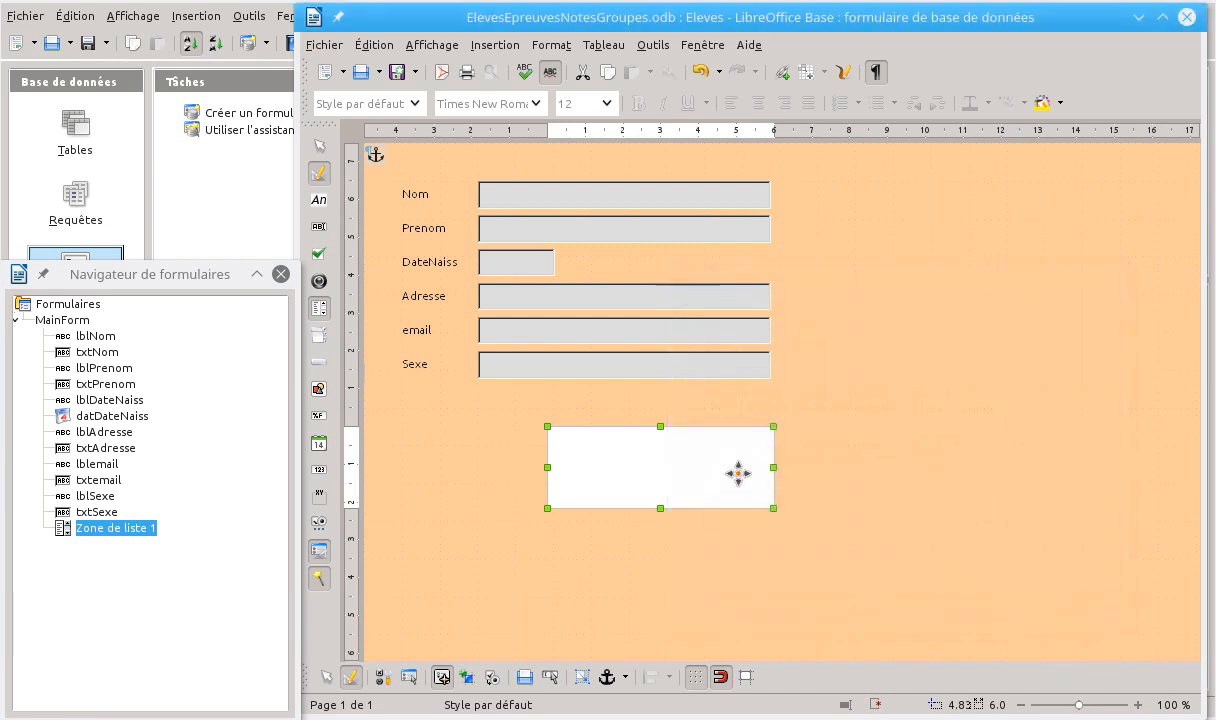
{"action": "key", "text": "Delete"}
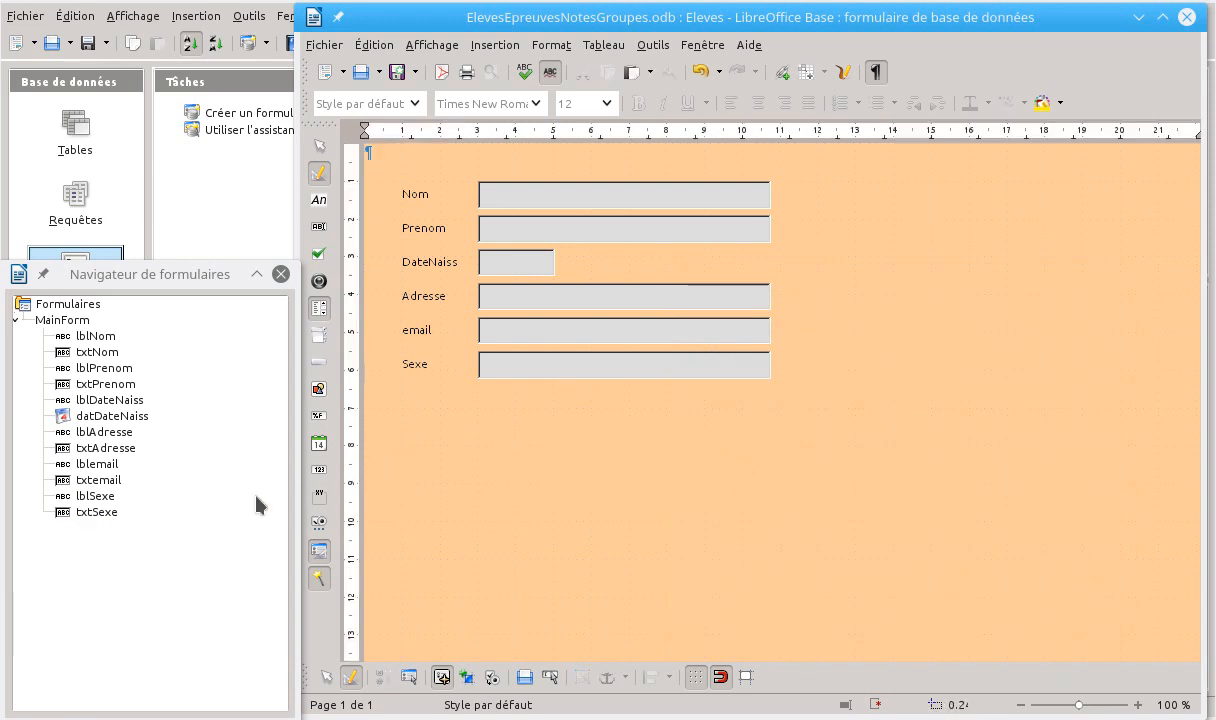
Select the txtSexe control on its own in the form navigator and replace it with a list box (Zone de liste)
{"action": "left_click", "coordinate": [92, 512]}
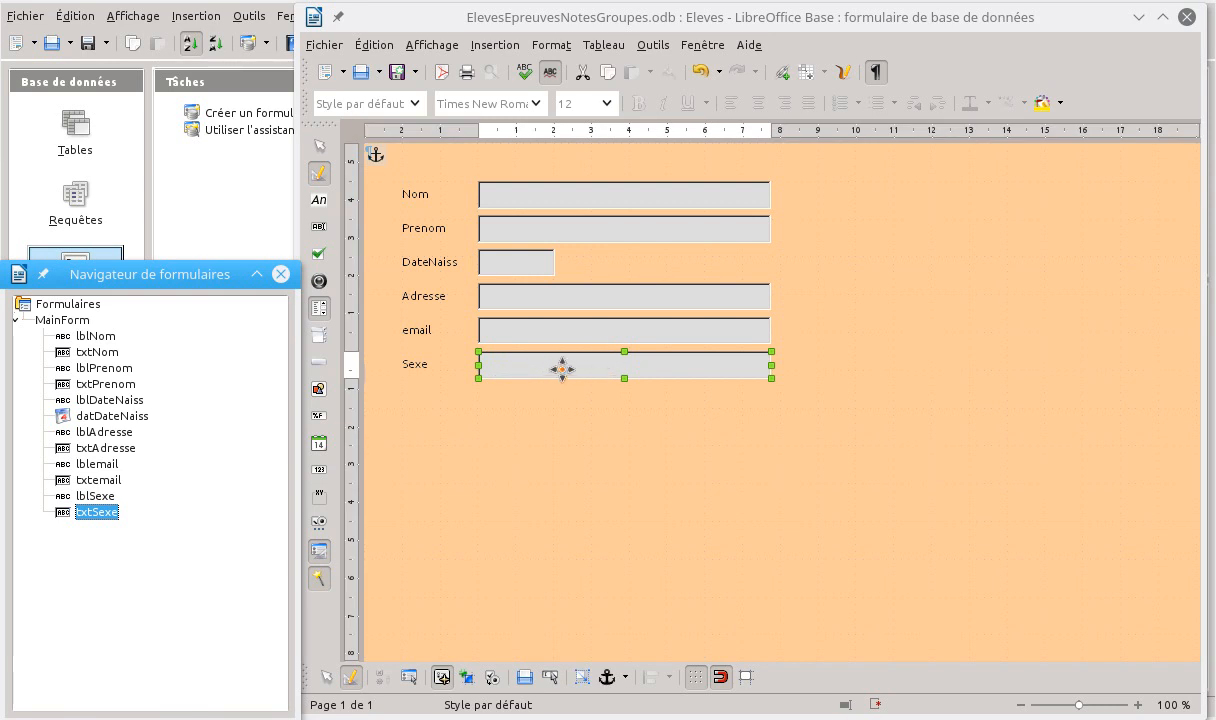
{"action": "right_click", "coordinate": [594, 368]}
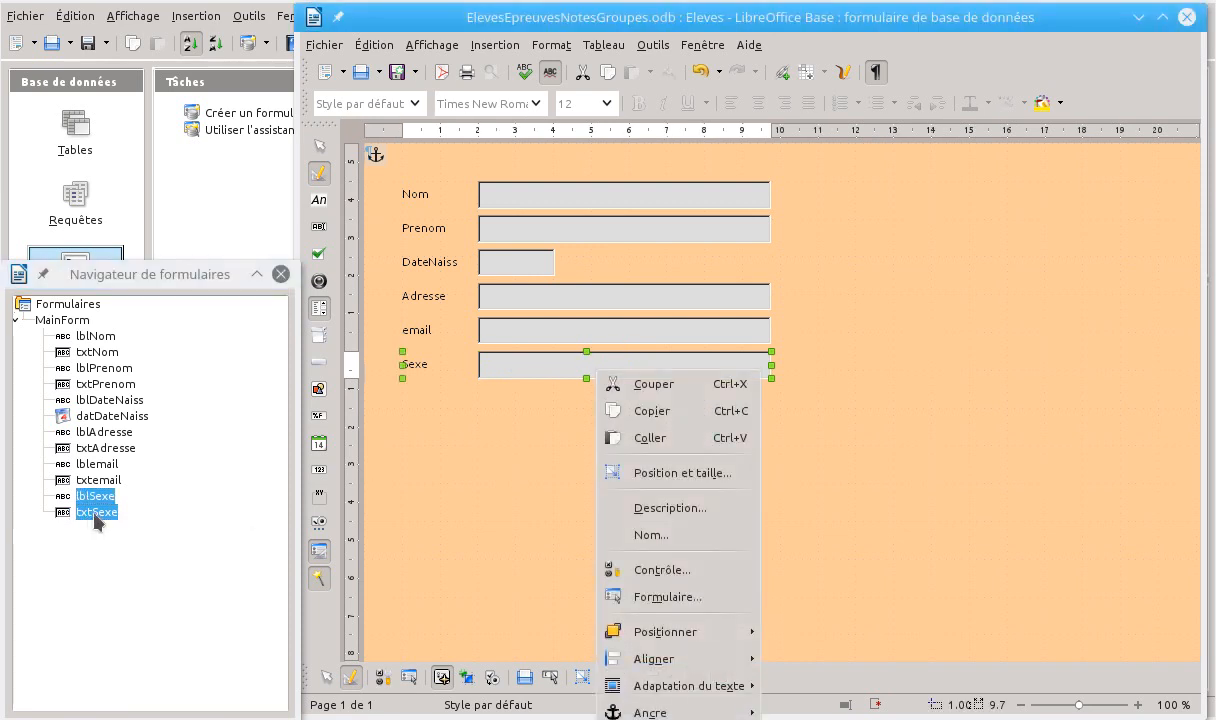
{"action": "key", "text": "Escape"}
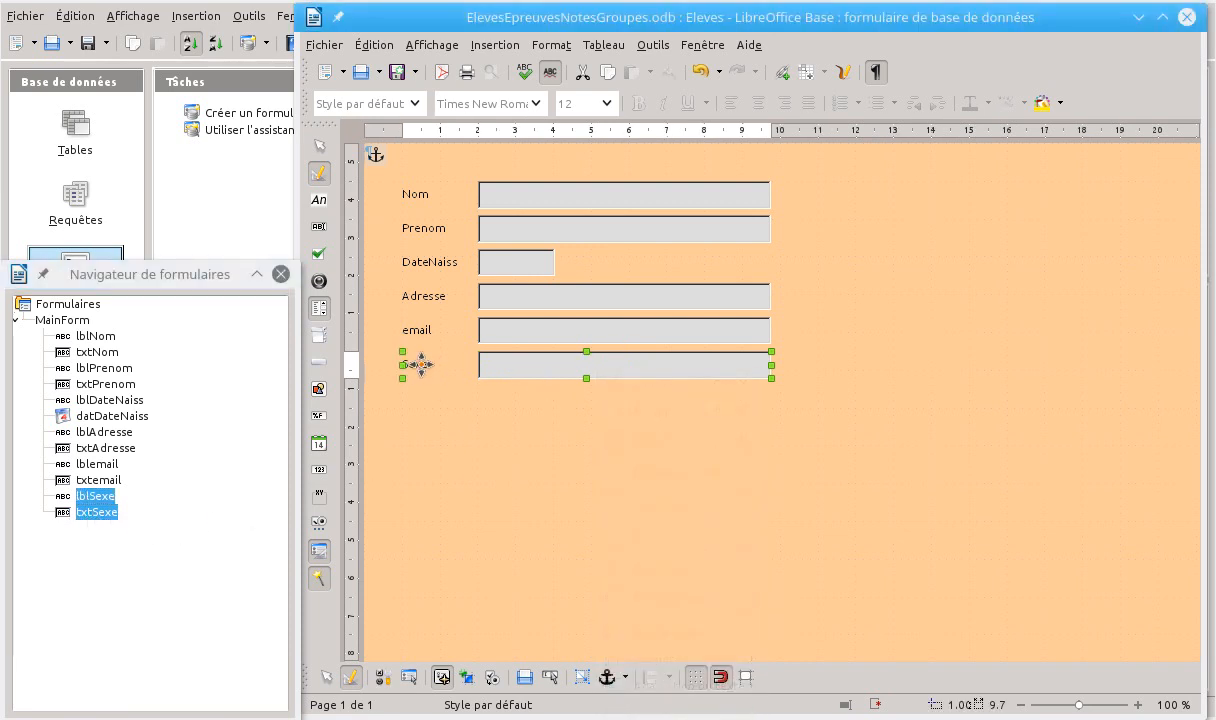
{"action": "left_click", "coordinate": [110, 512]}
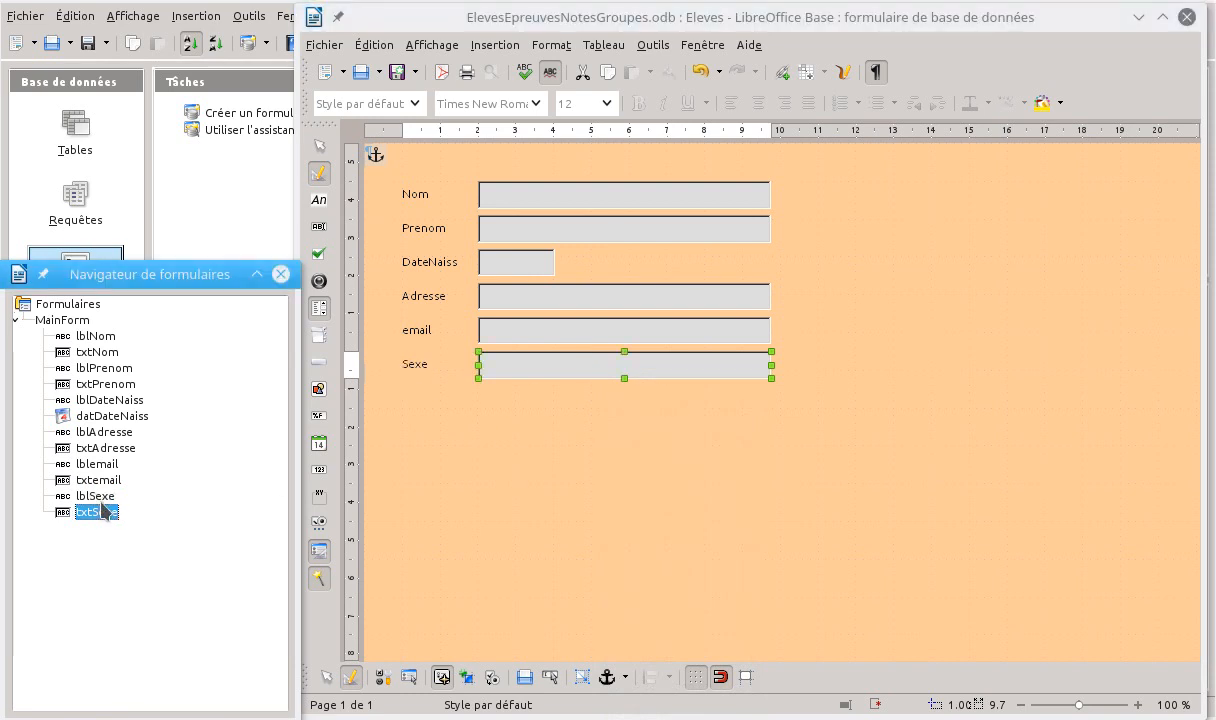
{"action": "right_click", "coordinate": [97, 511]}
{"action": "mouse_move", "coordinate": [157, 528]}
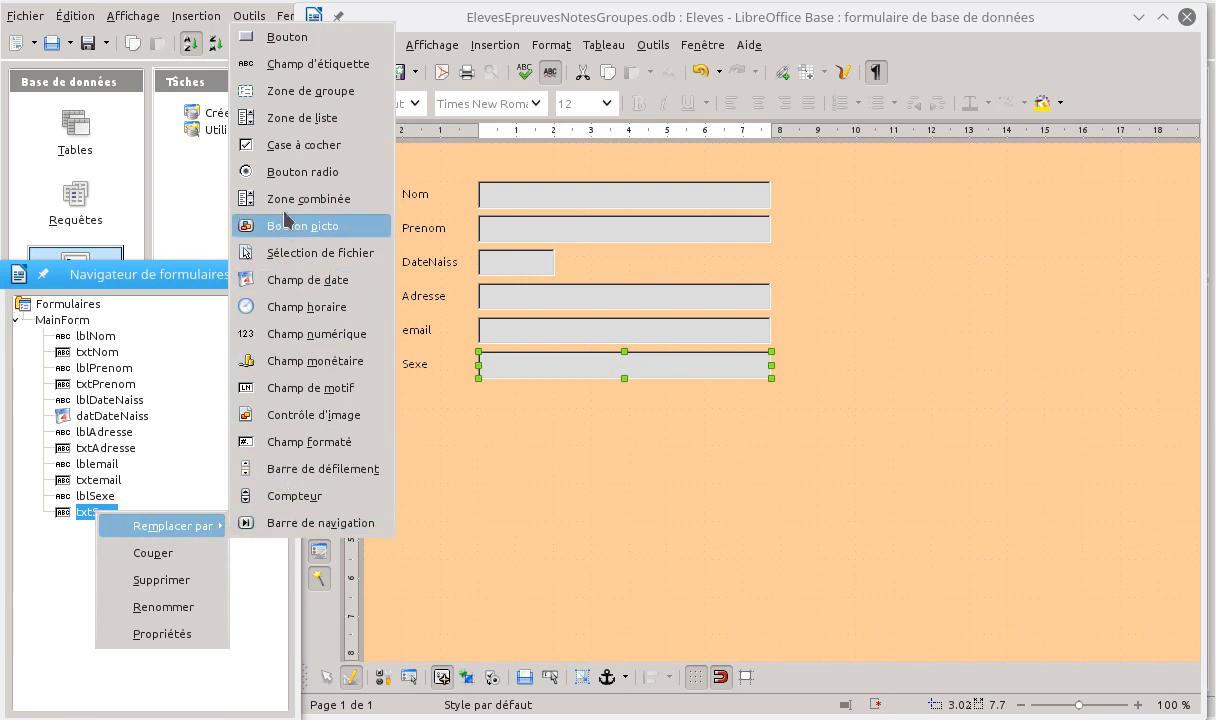
{"action": "left_click", "coordinate": [295, 121]}
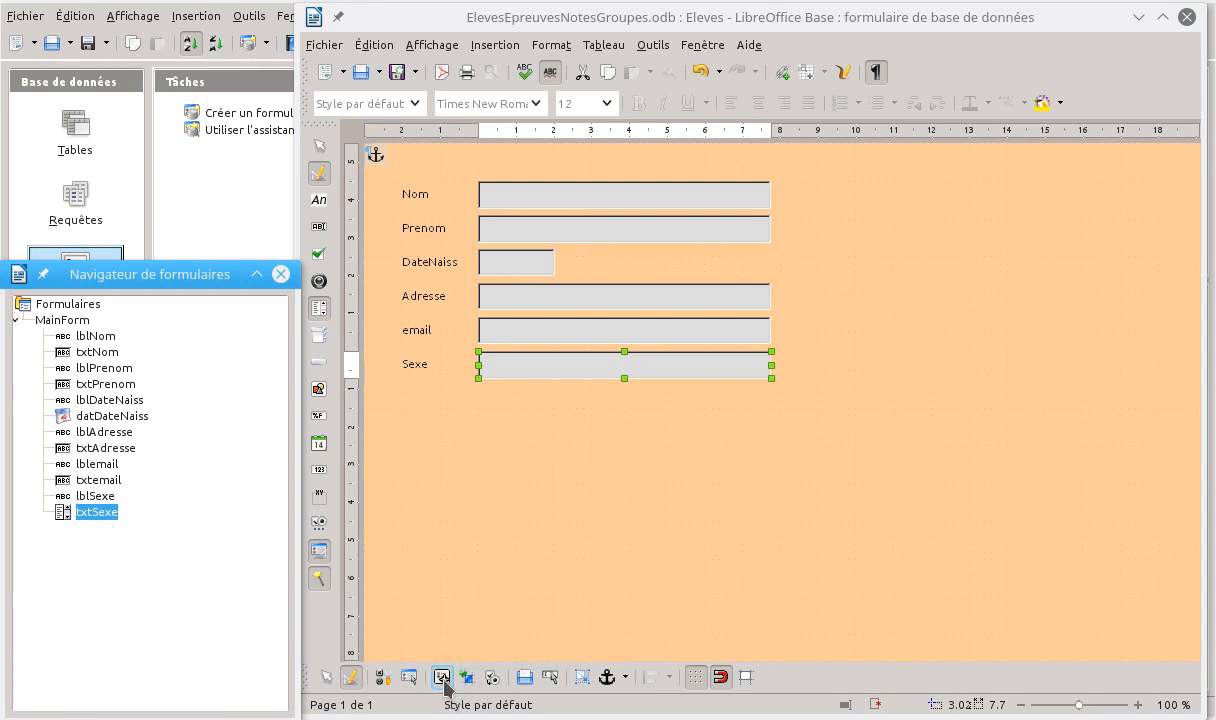
Open the general properties of the txtSexe list box and resize the properties window so more settings fit on screen
{"action": "right_click", "coordinate": [117, 512]}
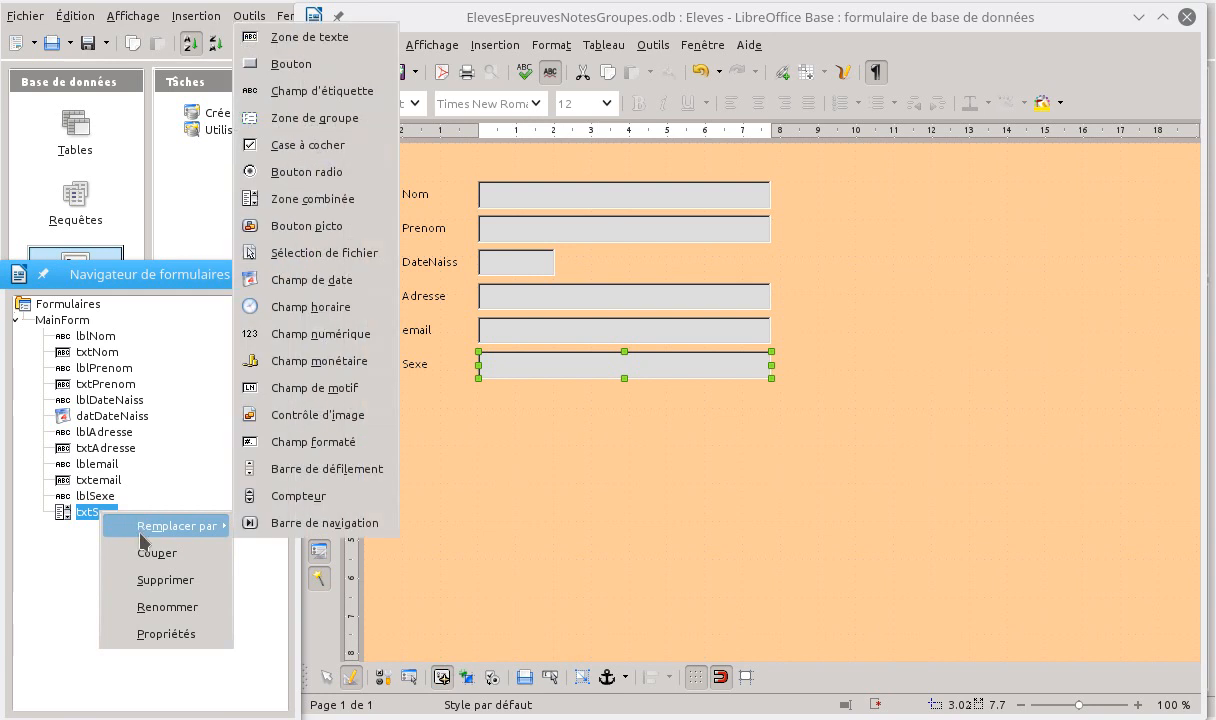
{"action": "left_click", "coordinate": [162, 634]}
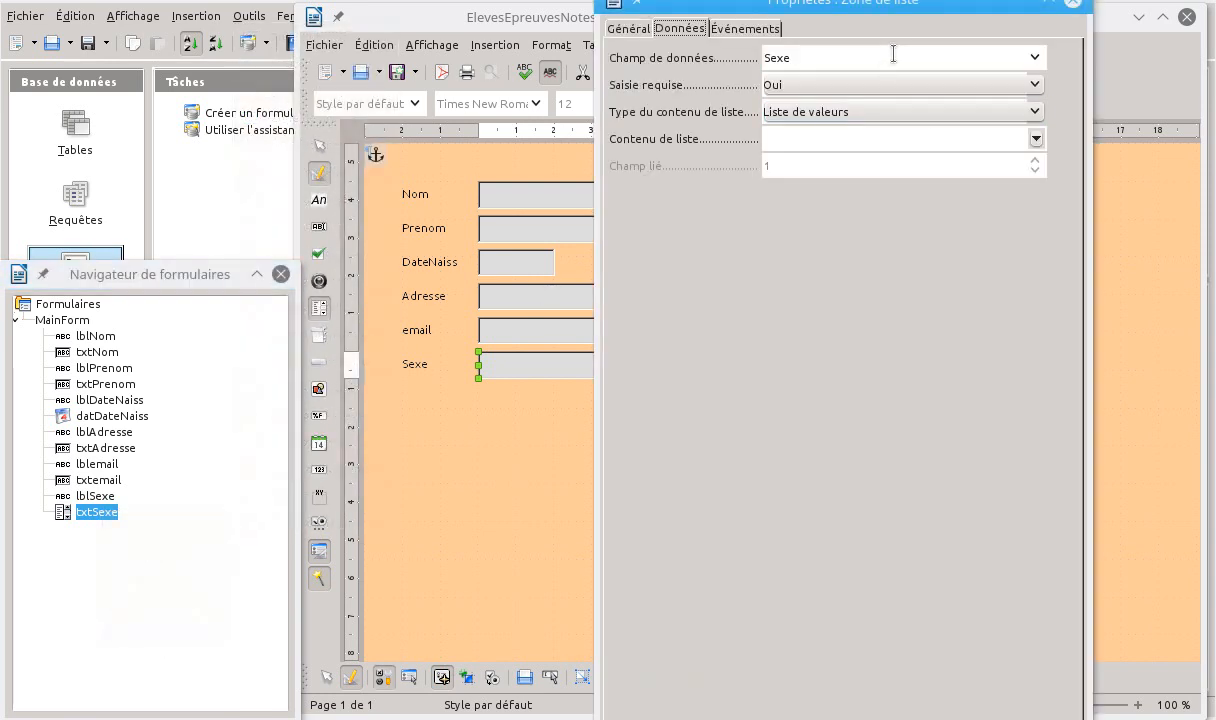
{"action": "left_click_drag", "start_coordinate": [900, 8], "coordinate": [1022, 25]}
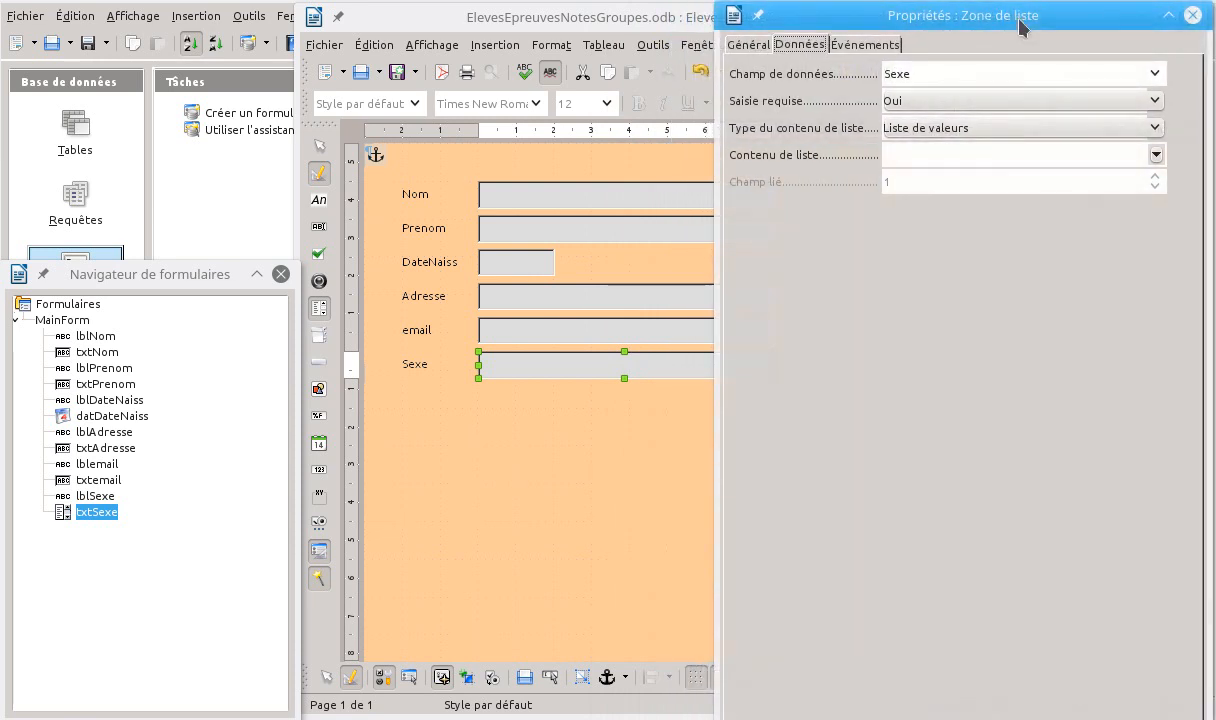
{"action": "left_click", "coordinate": [747, 45]}
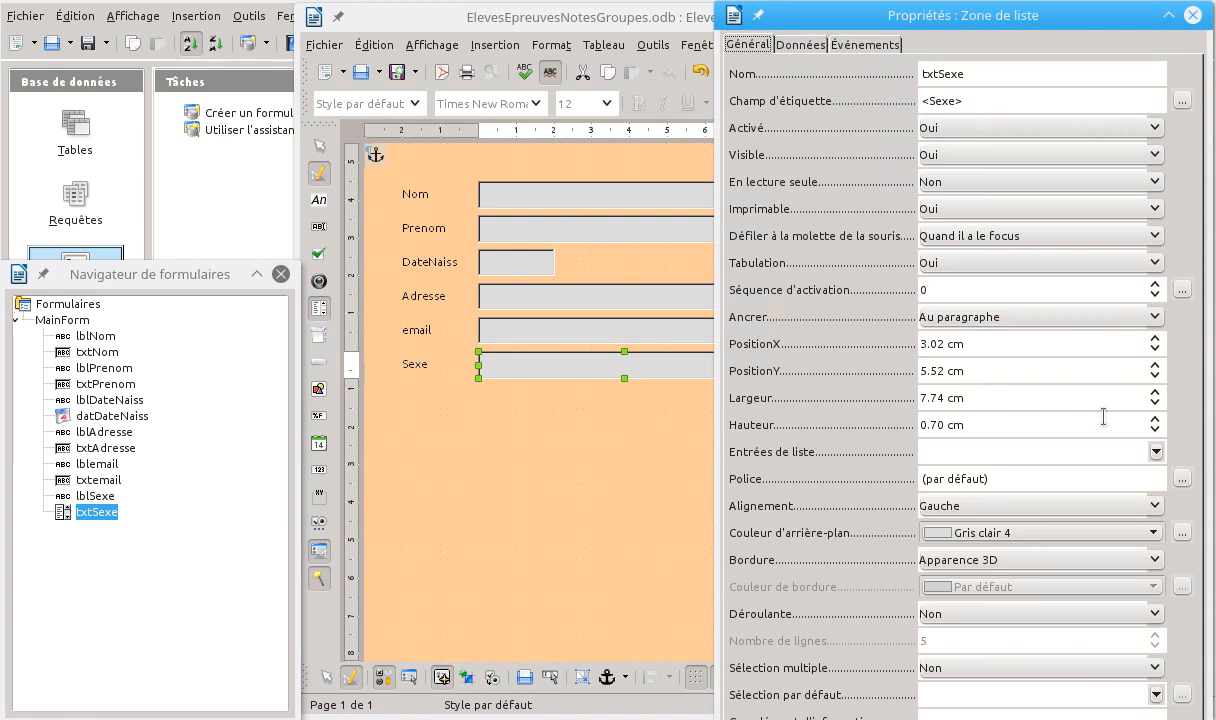
{"action": "left_click_drag", "start_coordinate": [913, 10], "coordinate": [946, 8]}
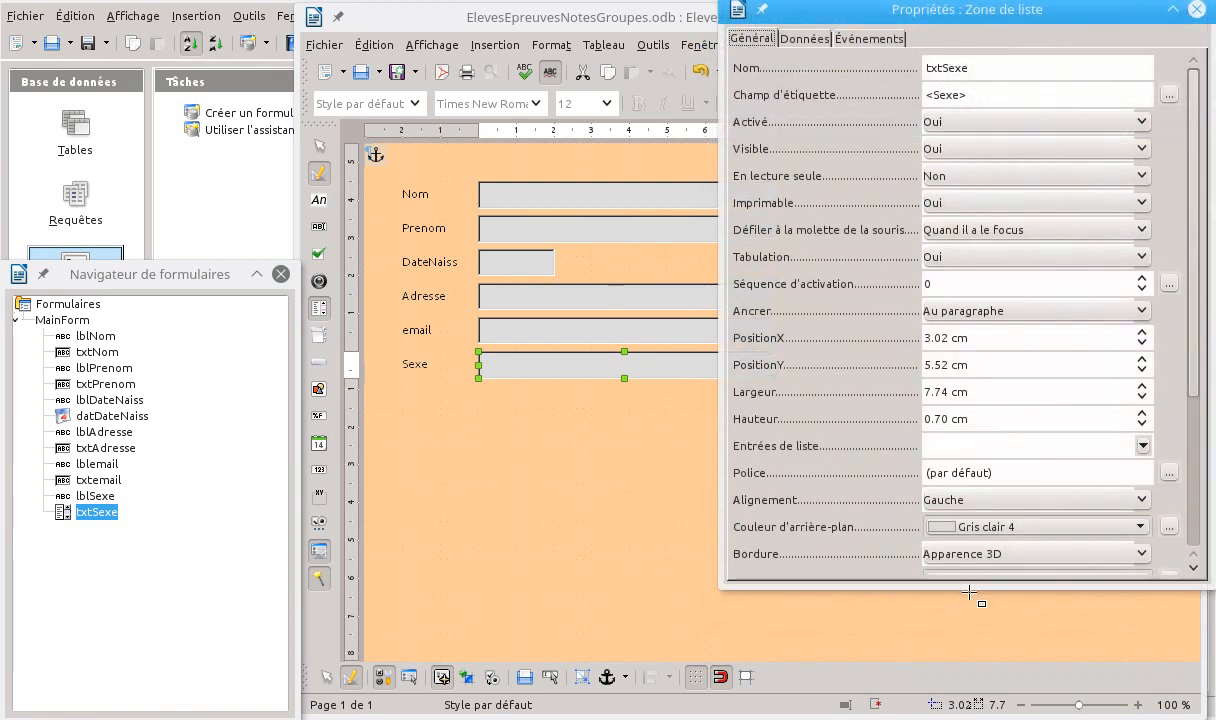
{"action": "left_click_drag", "start_coordinate": [968, 592], "coordinate": [962, 714]}
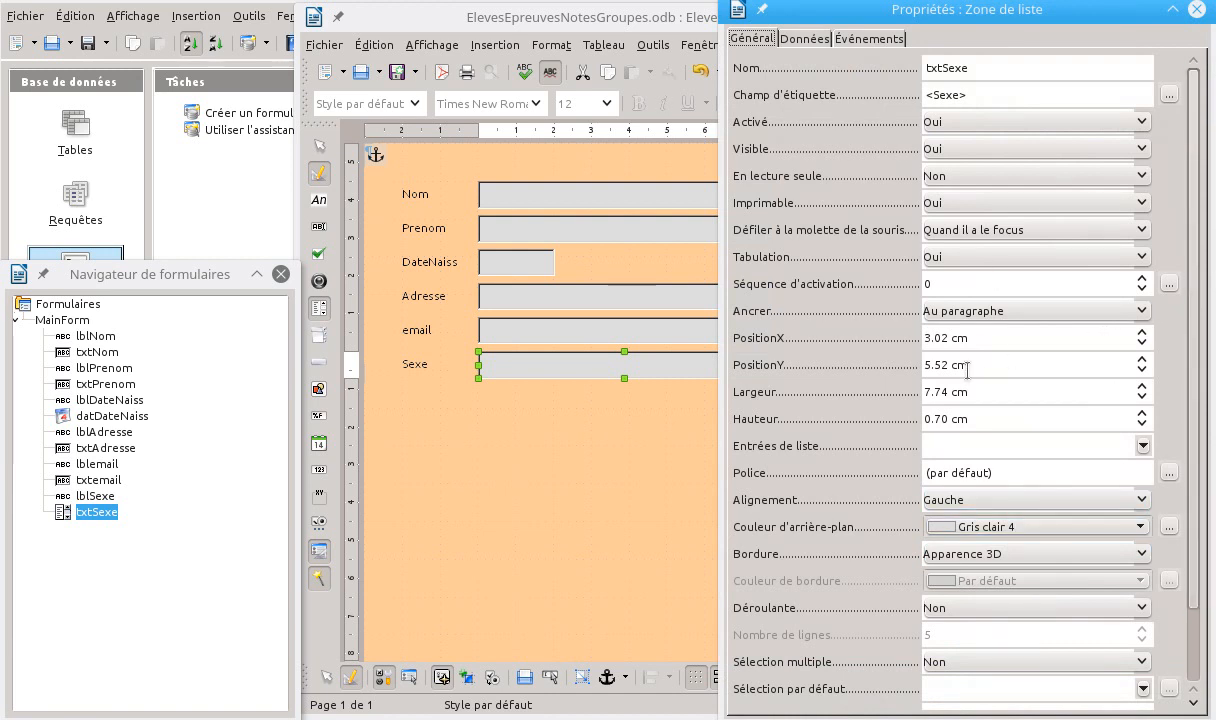
Make the Sexe list box a drop-down by setting Déroulante to Oui, and move the form window so the whole control shows
{"action": "scroll", "coordinate": [940, 620], "scroll_direction": "down", "scroll_amount": 1}
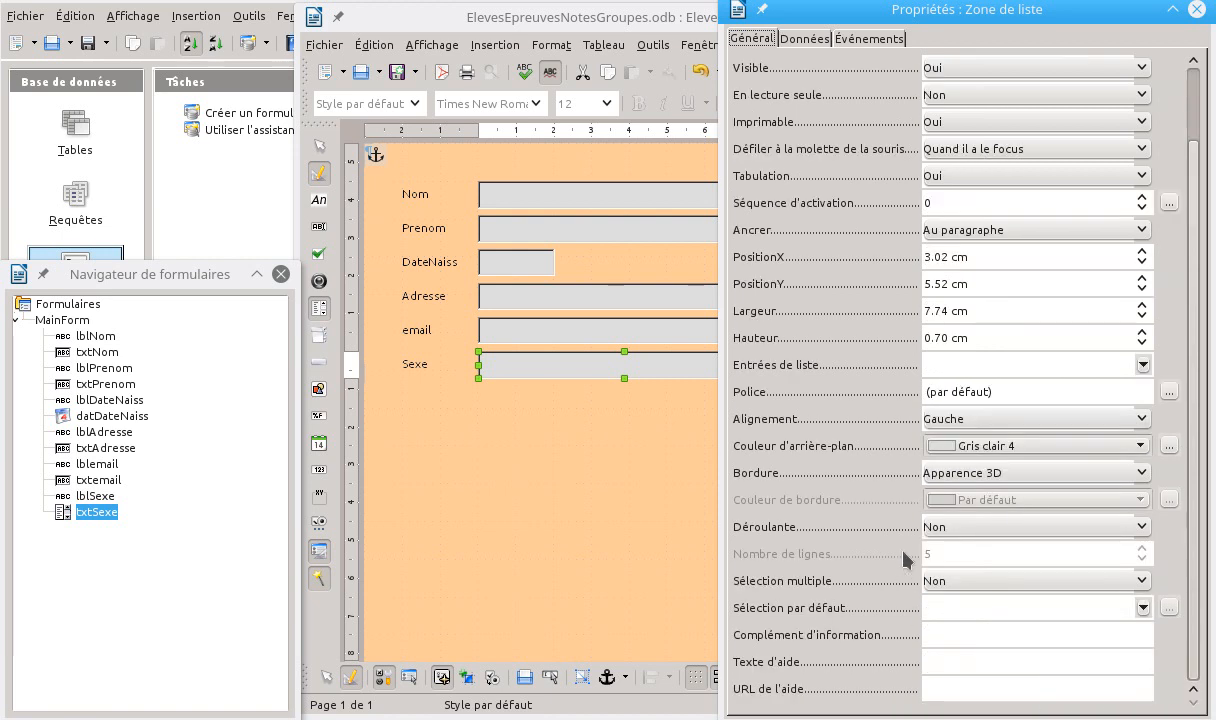
{"action": "left_click", "coordinate": [985, 530]}
{"action": "left_click", "coordinate": [950, 553]}
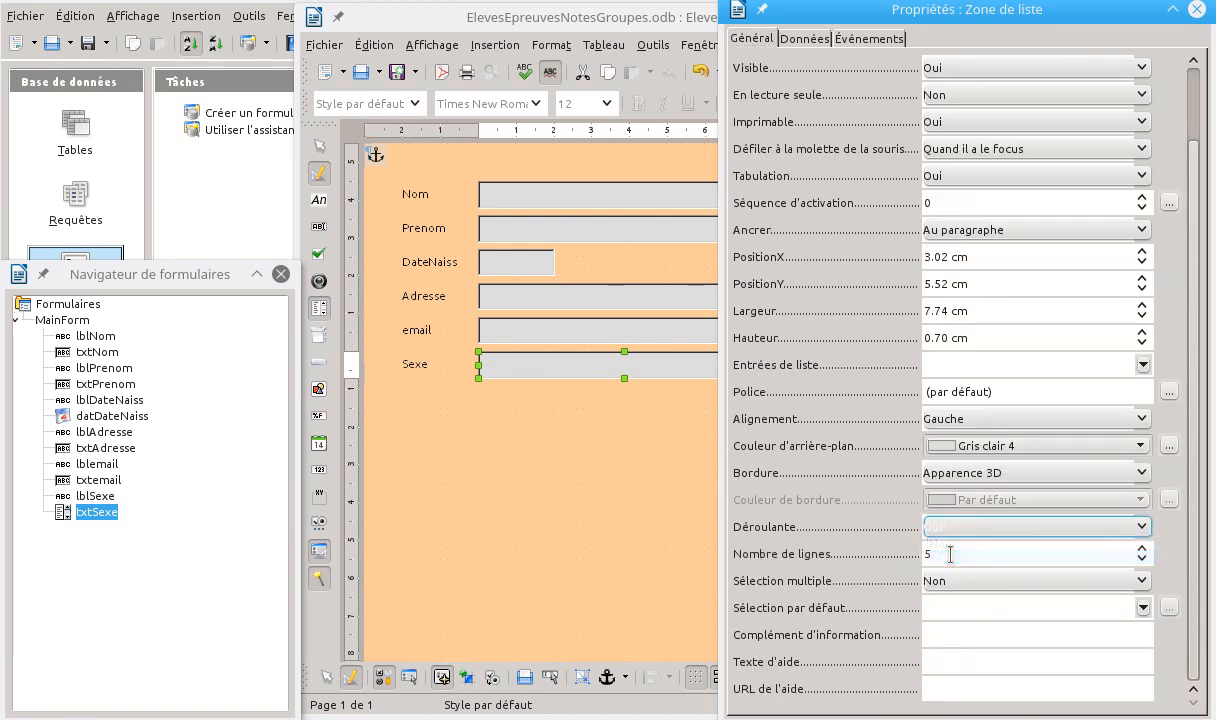
{"action": "left_click_drag", "start_coordinate": [630, 30], "coordinate": [520, 42]}
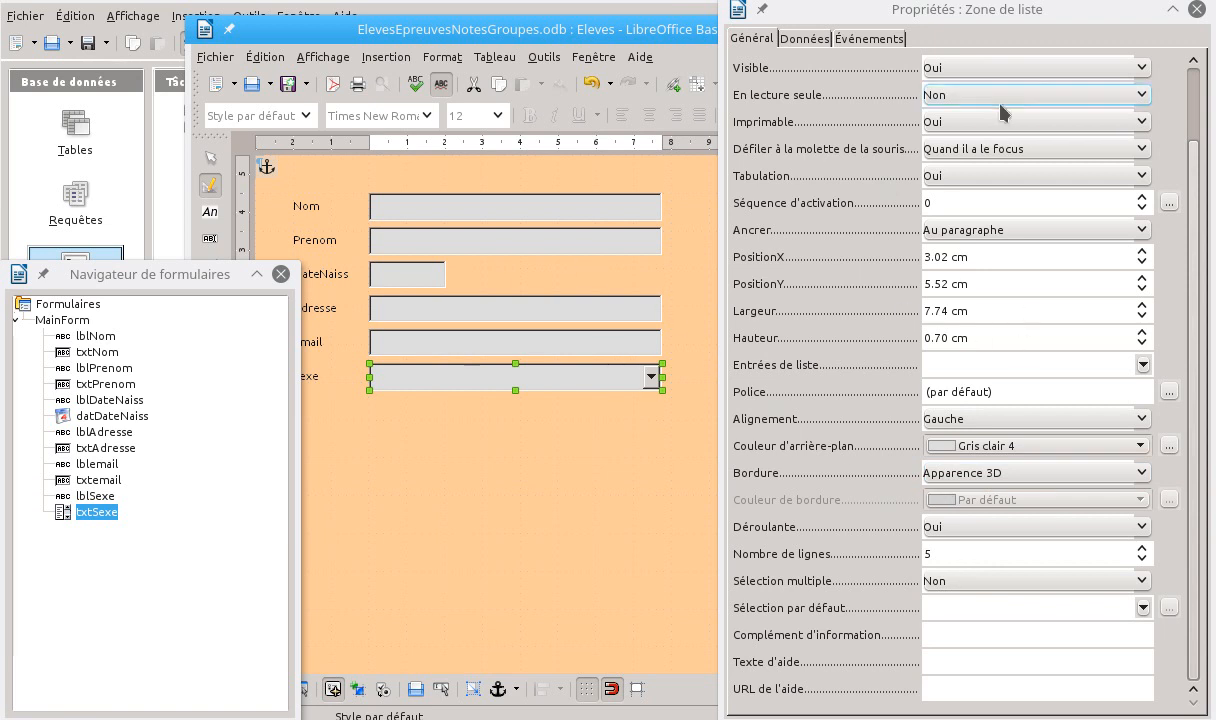
In the list box's data properties, keep Sexe as the data field and set the list content type to Sql
{"action": "left_click", "coordinate": [816, 42]}
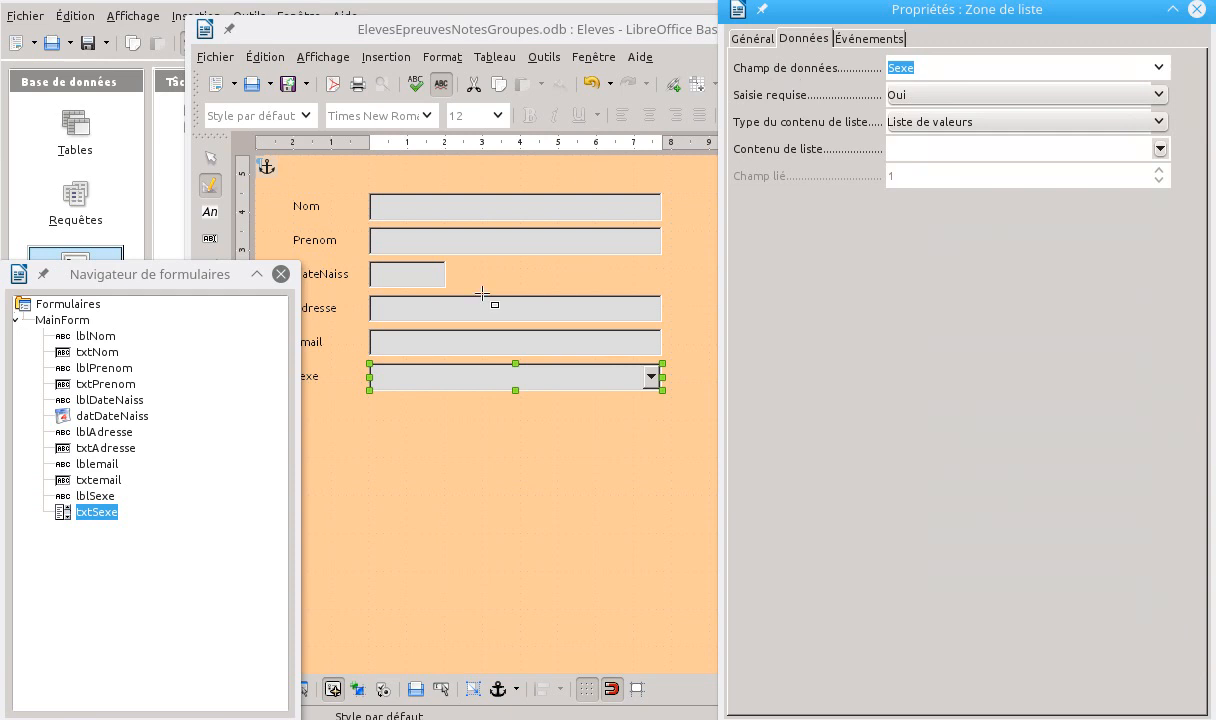
{"action": "left_click", "coordinate": [1159, 70]}
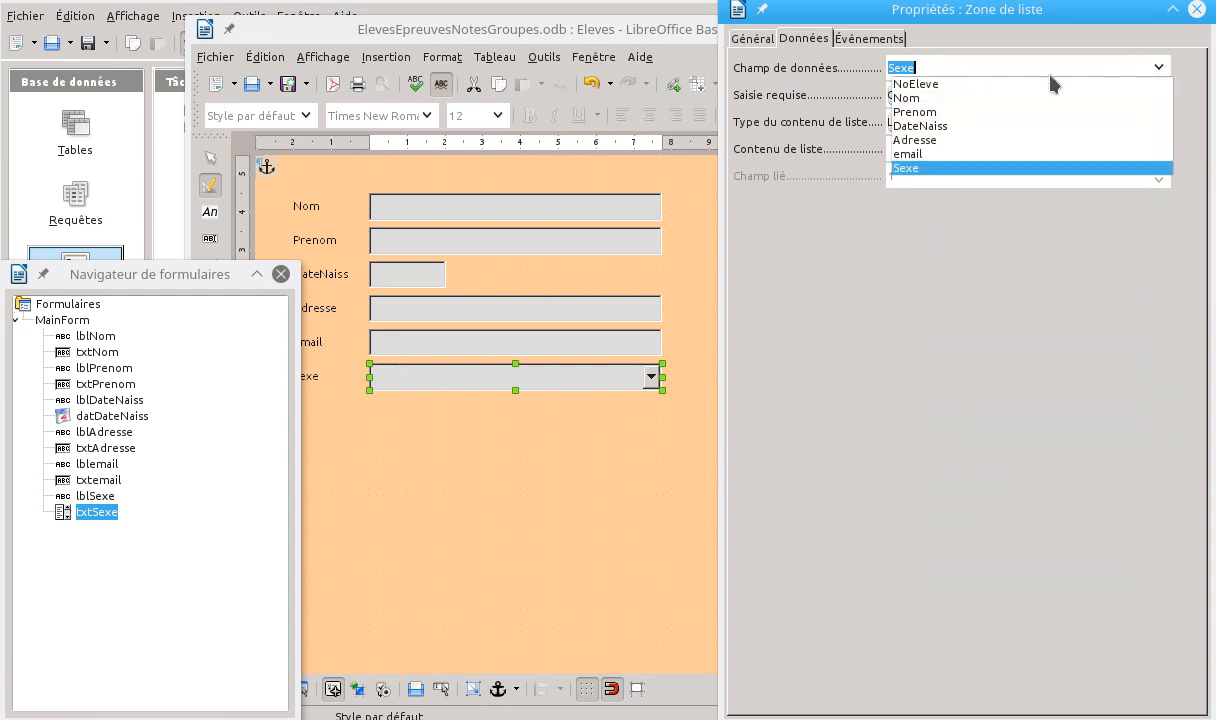
{"action": "left_click", "coordinate": [909, 167]}
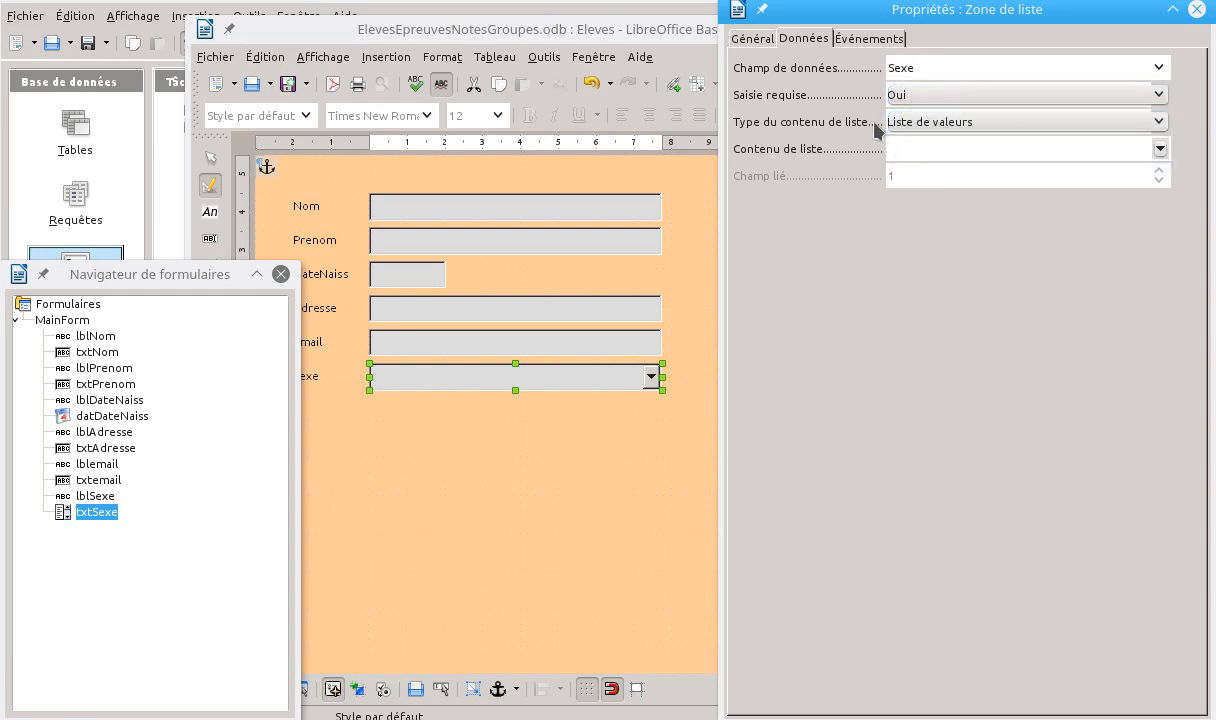
{"action": "left_click", "coordinate": [1016, 123]}
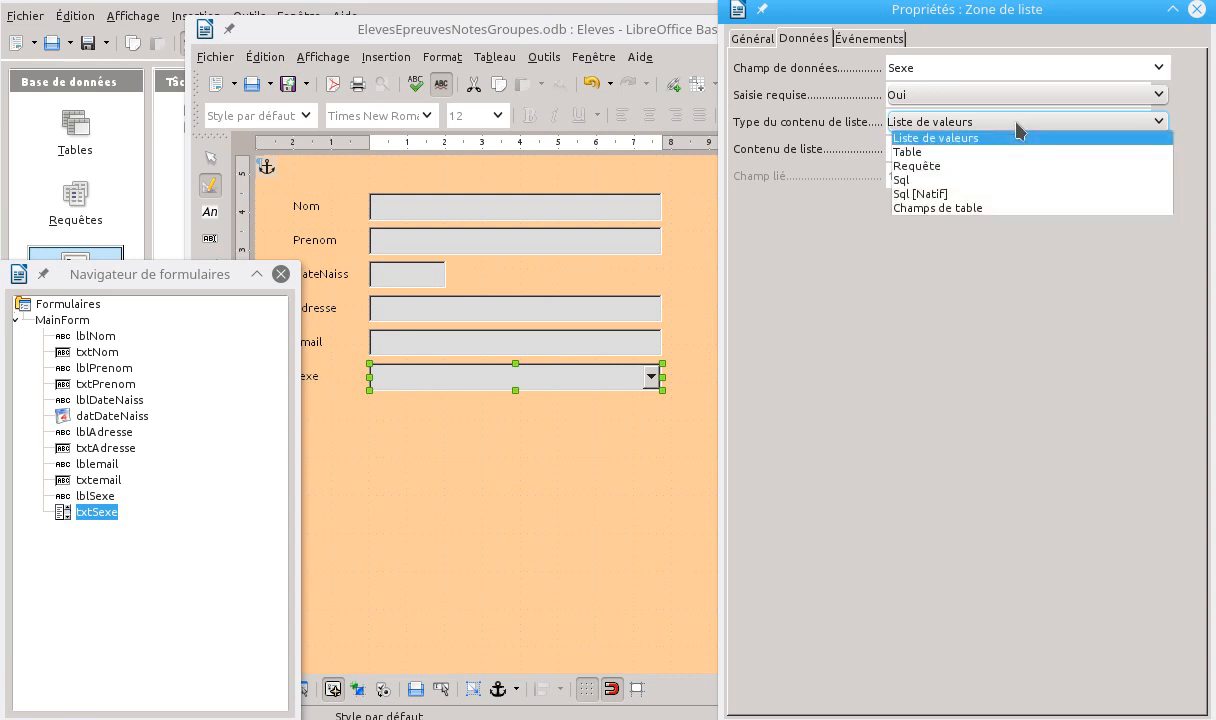
{"action": "left_click", "coordinate": [907, 182]}
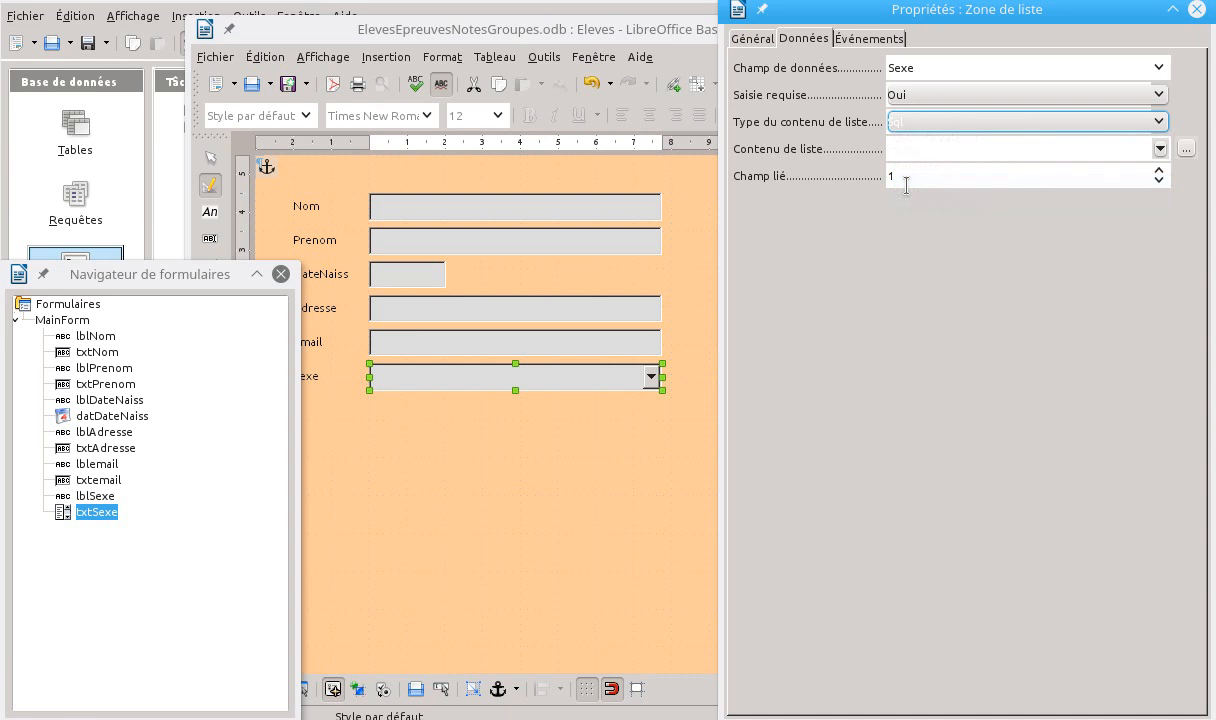
Build the list content's SQL query from the Sexe field of the Sexes table, and close the query designer keeping the changes
{"action": "left_click", "coordinate": [1162, 150]}
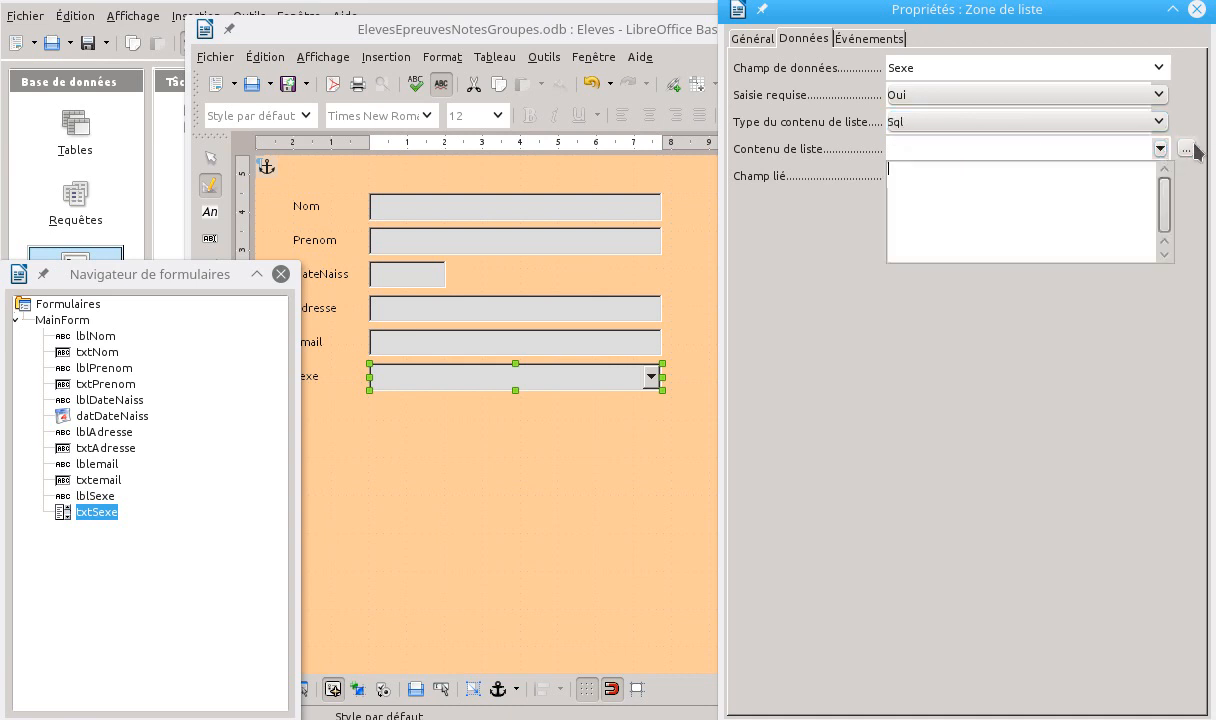
{"action": "left_click", "coordinate": [1187, 152]}
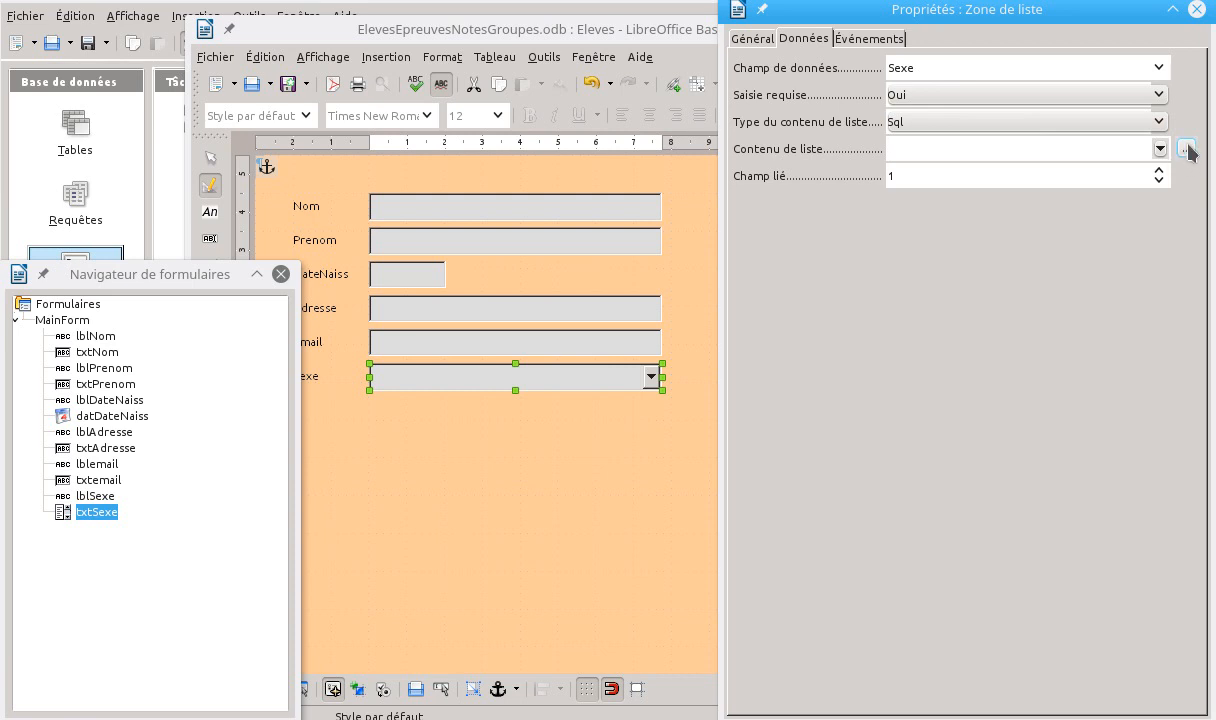
{"action": "left_click", "coordinate": [1185, 152]}
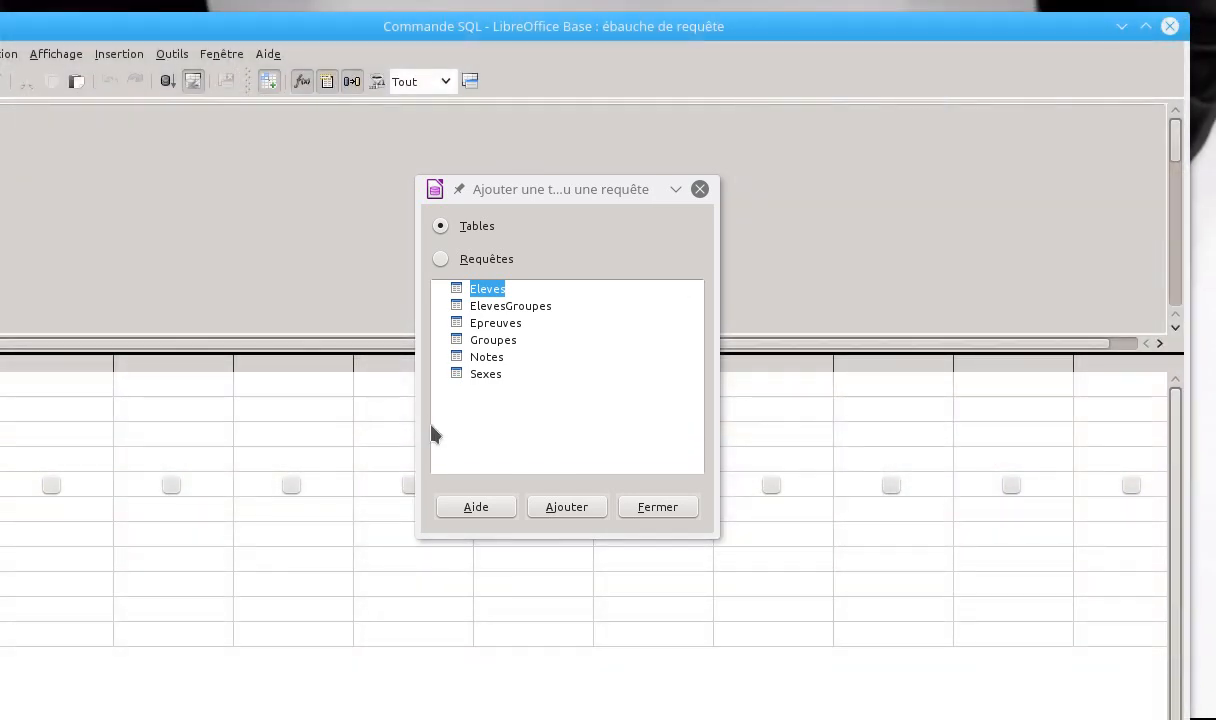
{"action": "left_click", "coordinate": [483, 375]}
{"action": "left_click", "coordinate": [553, 509]}
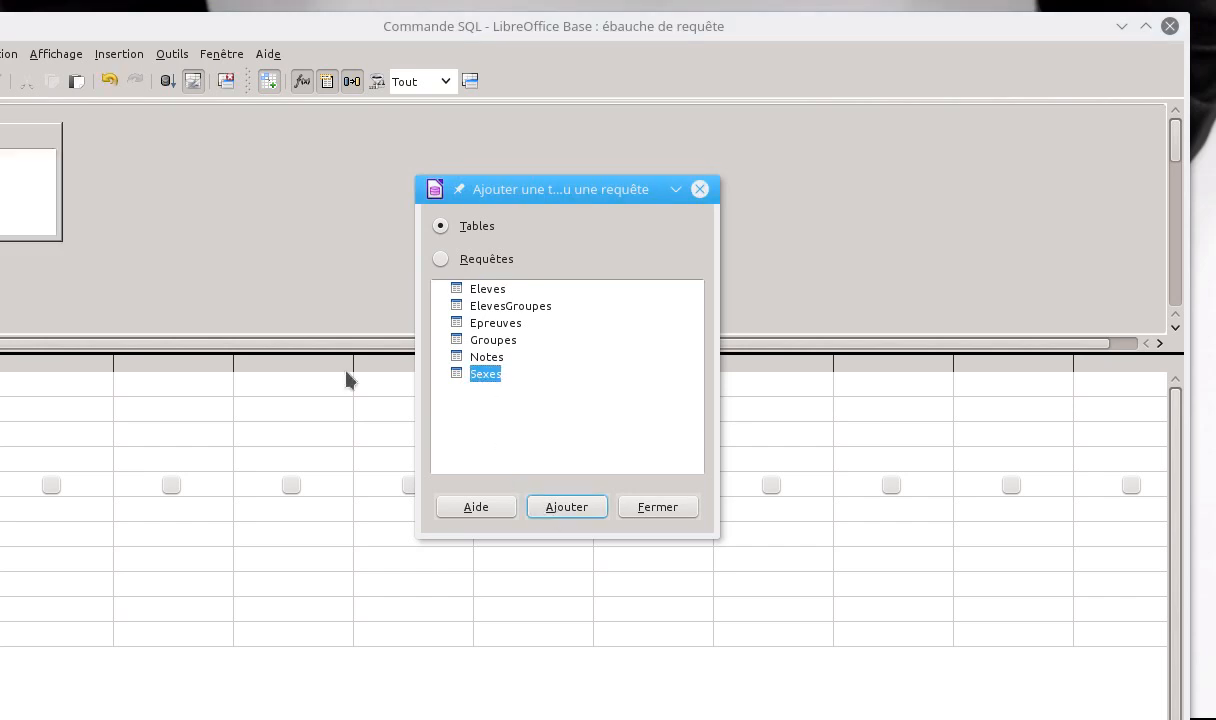
{"action": "left_click", "coordinate": [686, 510]}
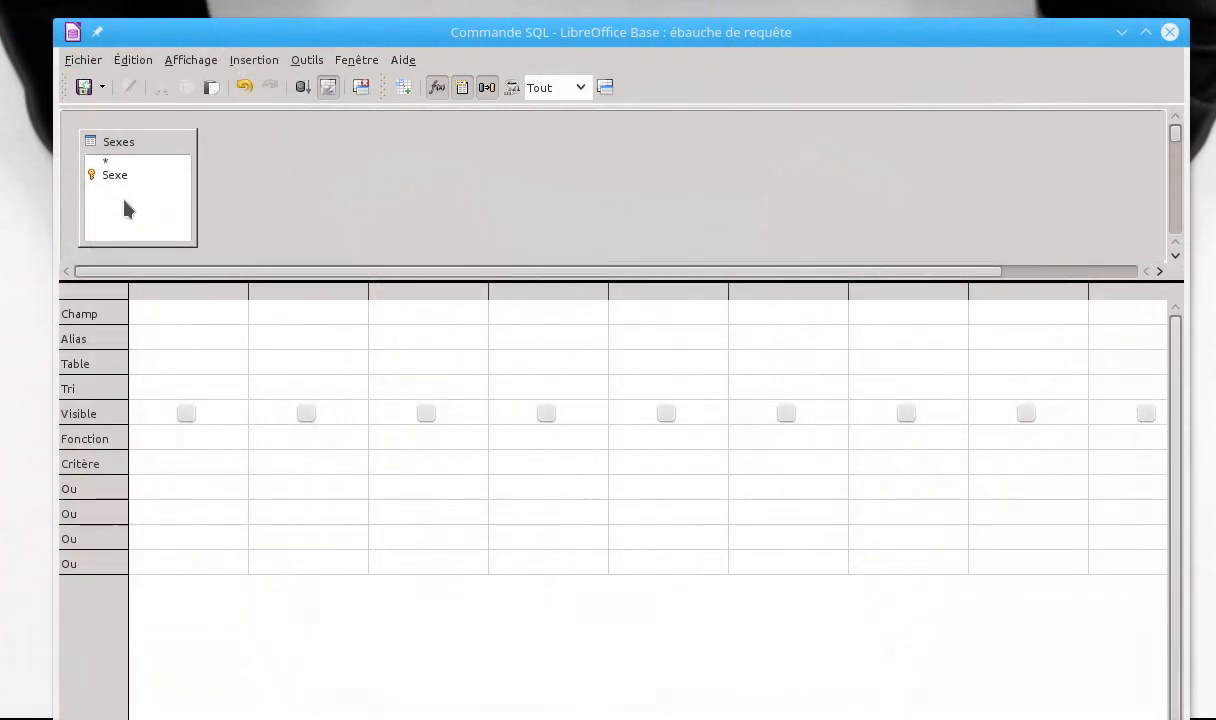
{"action": "double_click", "coordinate": [118, 176]}
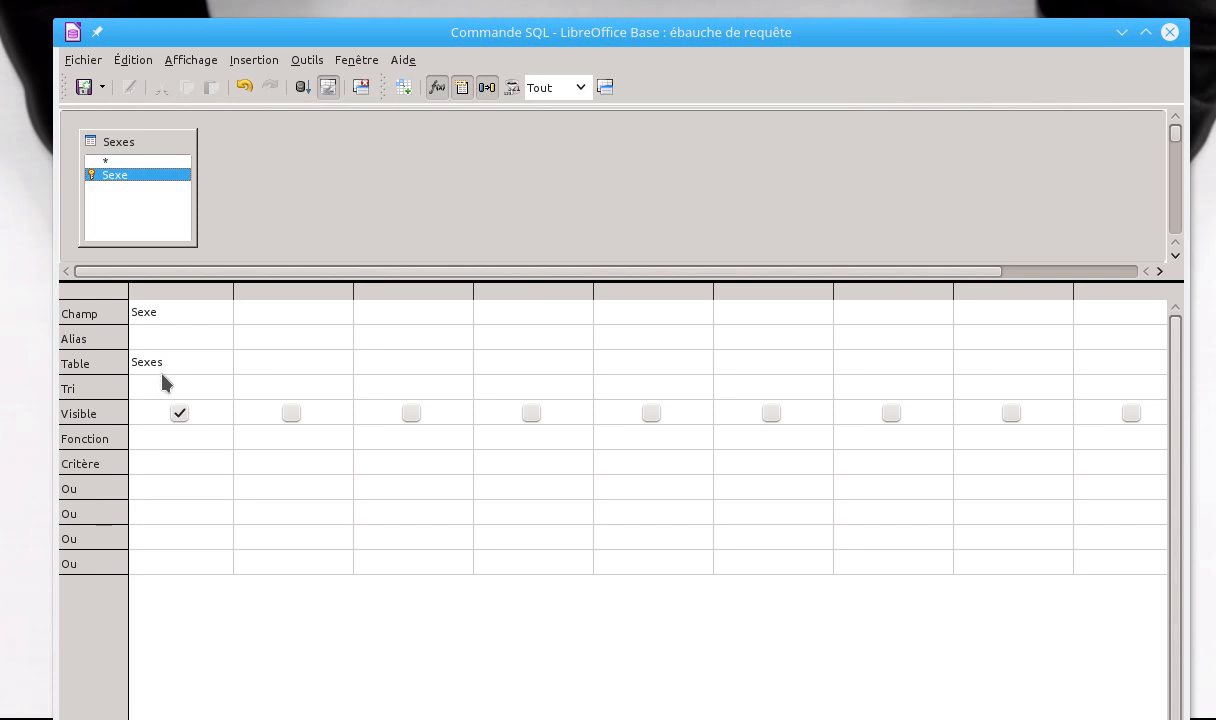
{"action": "left_click", "coordinate": [1170, 34]}
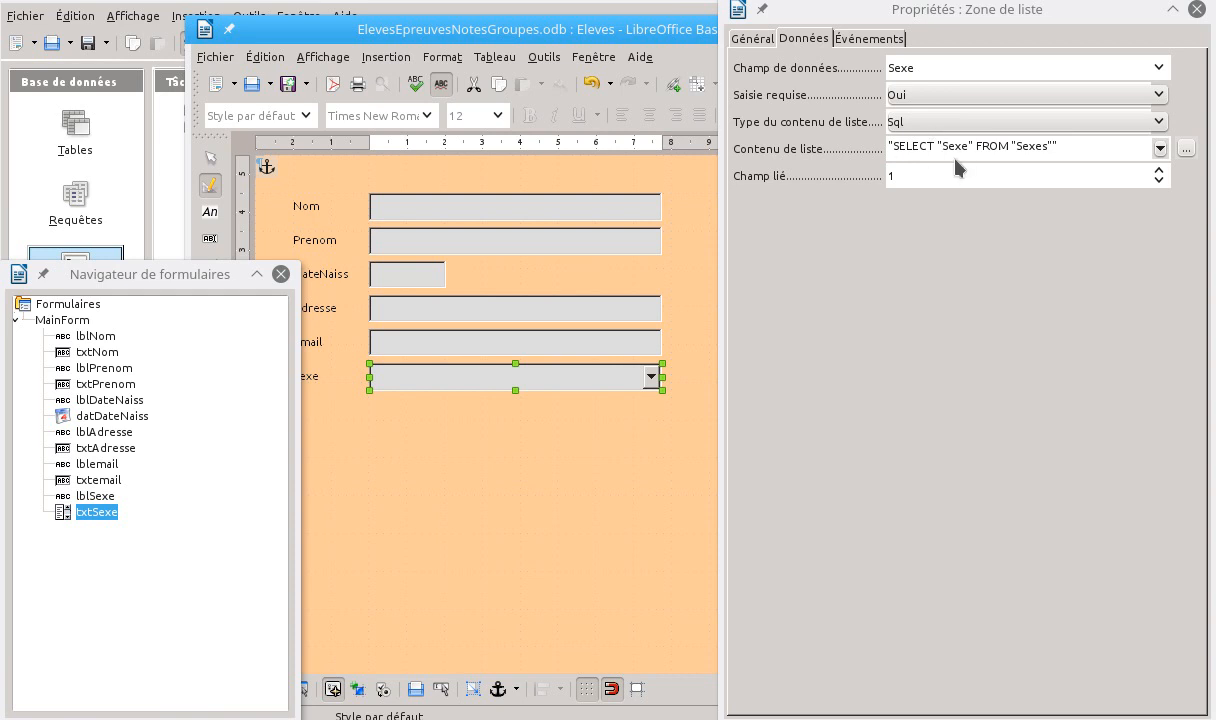
Set the bound field (Champ lié) of the Sexe list box to 0
{"action": "left_click", "coordinate": [1159, 181]}
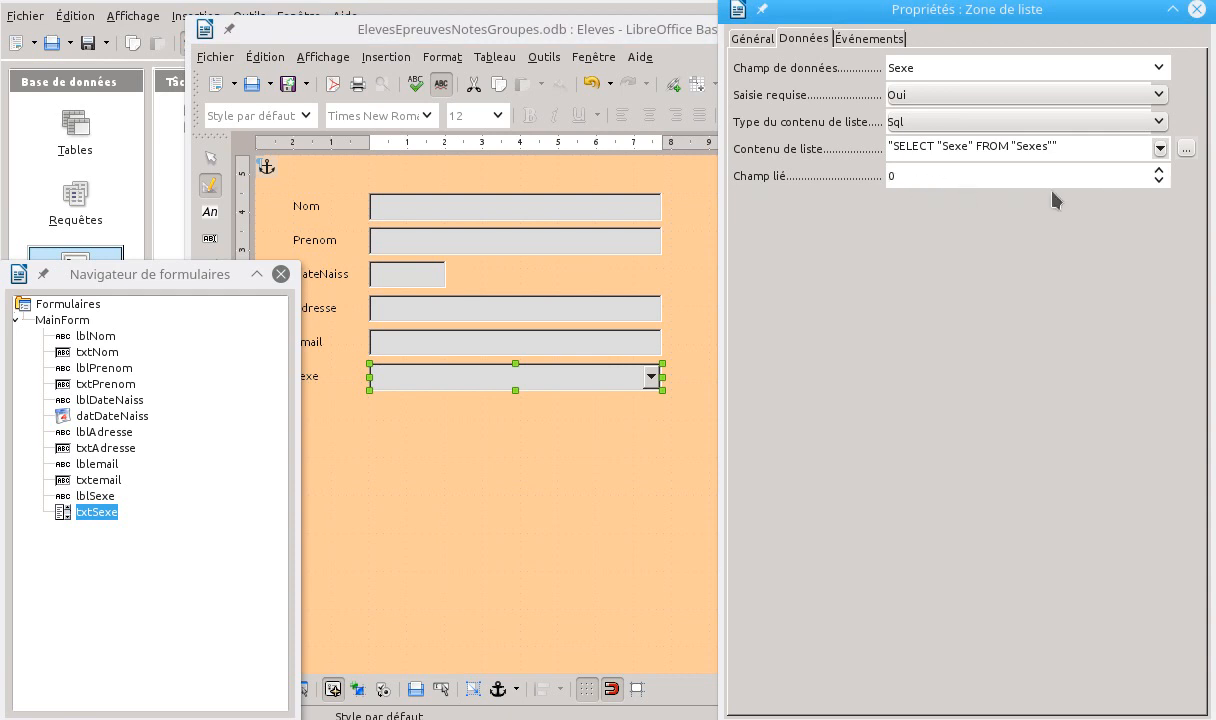
{"action": "left_click", "coordinate": [1160, 170]}
{"action": "left_click", "coordinate": [1160, 181]}
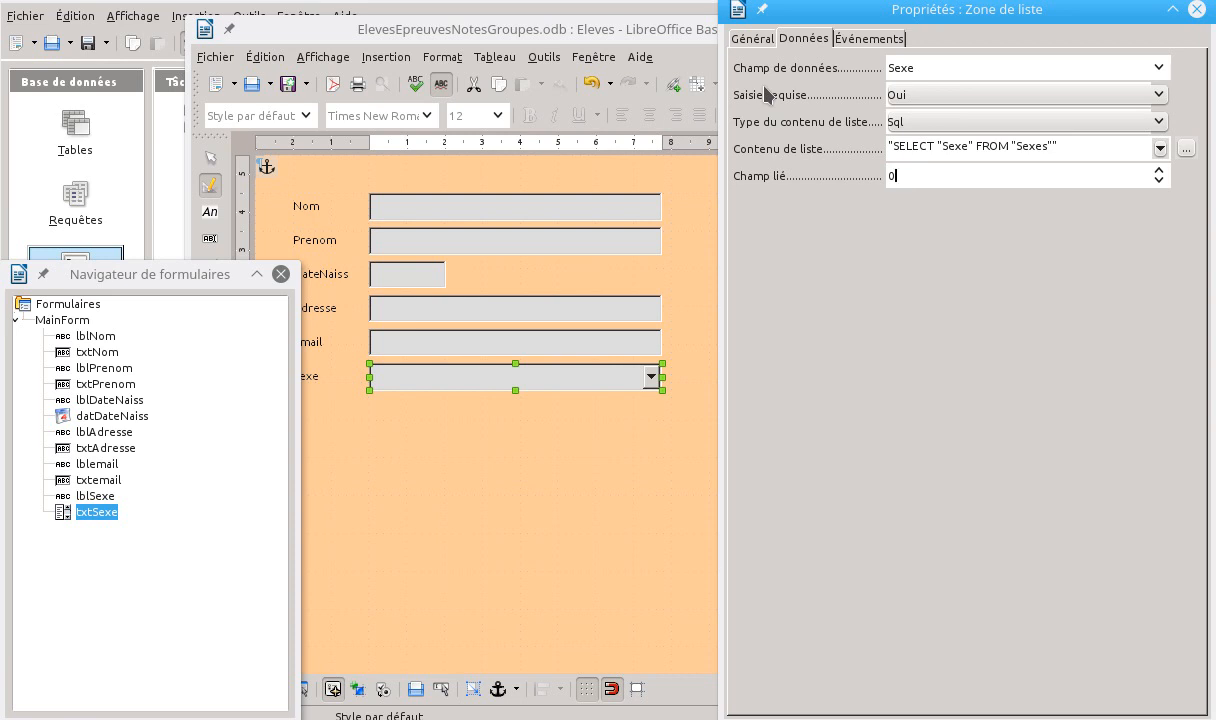
Leave design mode and test the Sexe drop-down by choosing lgbt and switching the record back to Masculin
{"action": "left_click", "coordinate": [210, 190]}
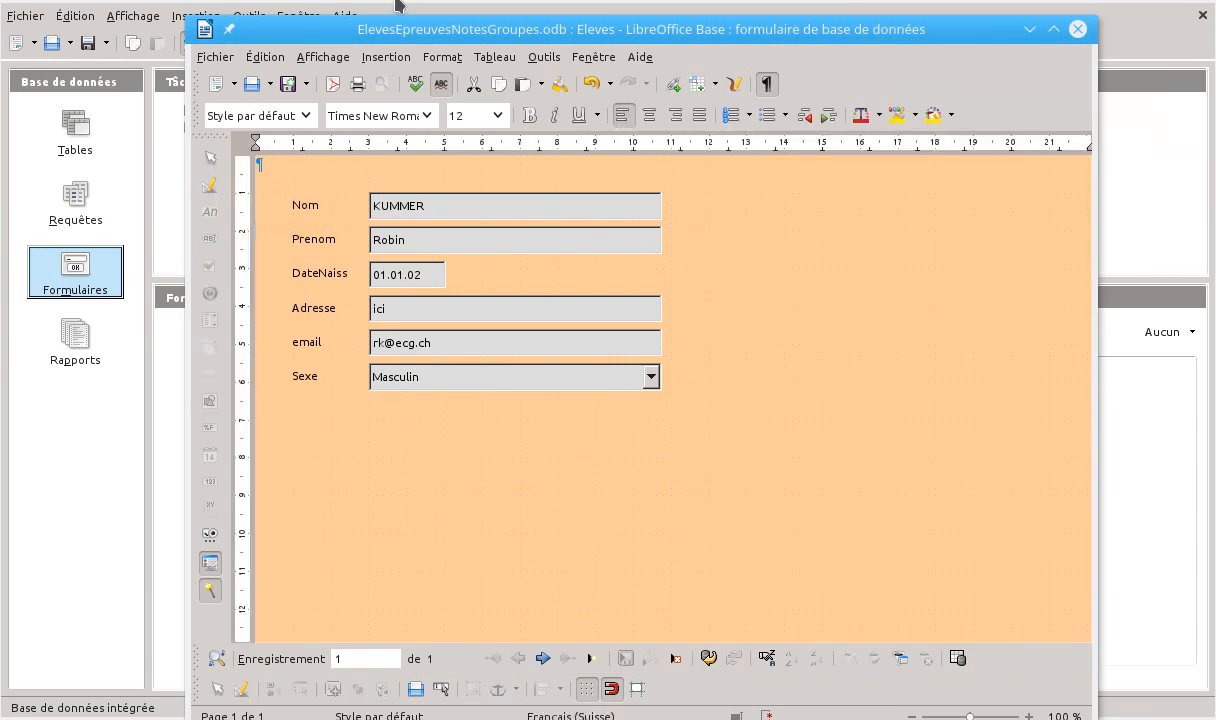
{"action": "left_click_drag", "start_coordinate": [411, 28], "coordinate": [425, 15]}
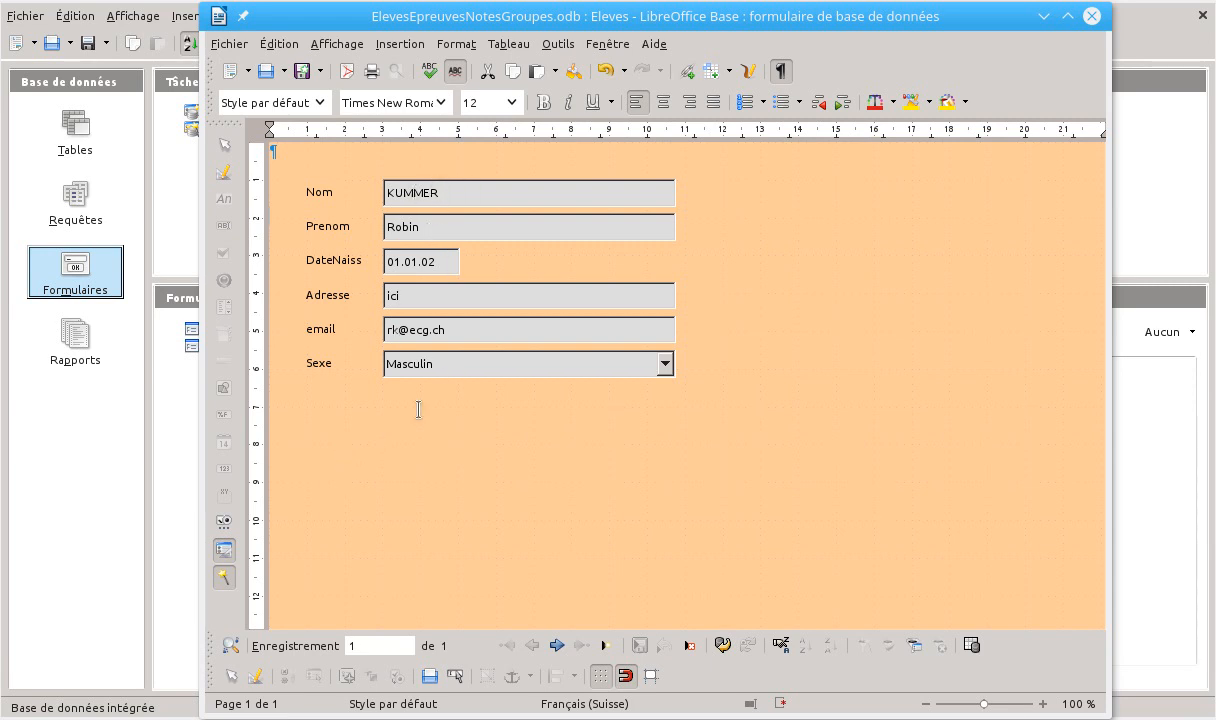
{"action": "left_click", "coordinate": [669, 370]}
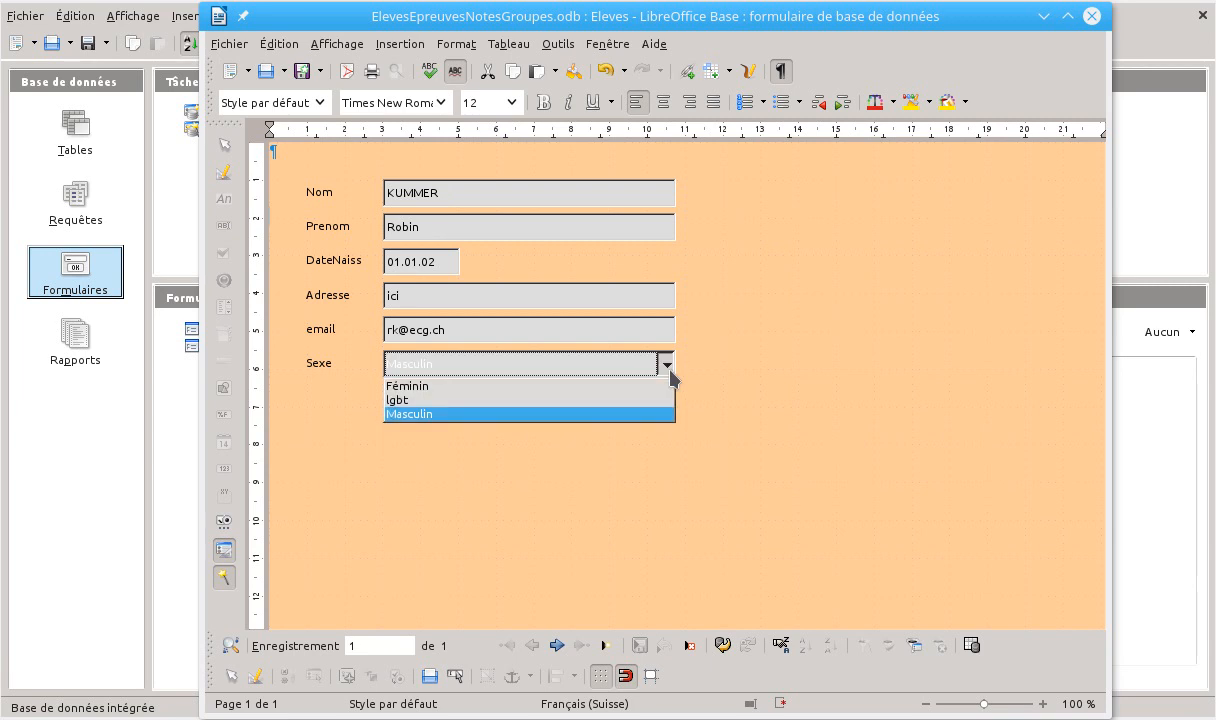
{"action": "left_click", "coordinate": [416, 400]}
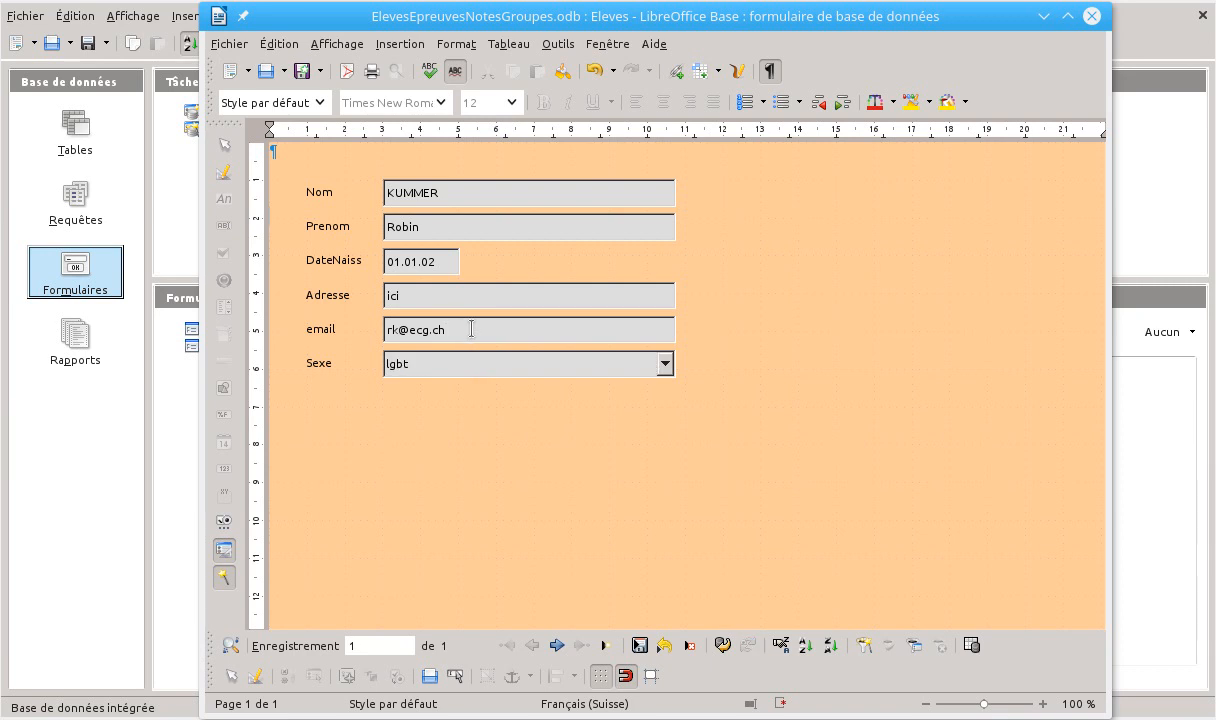
{"action": "left_click", "coordinate": [437, 192]}
{"action": "left_click", "coordinate": [458, 363]}
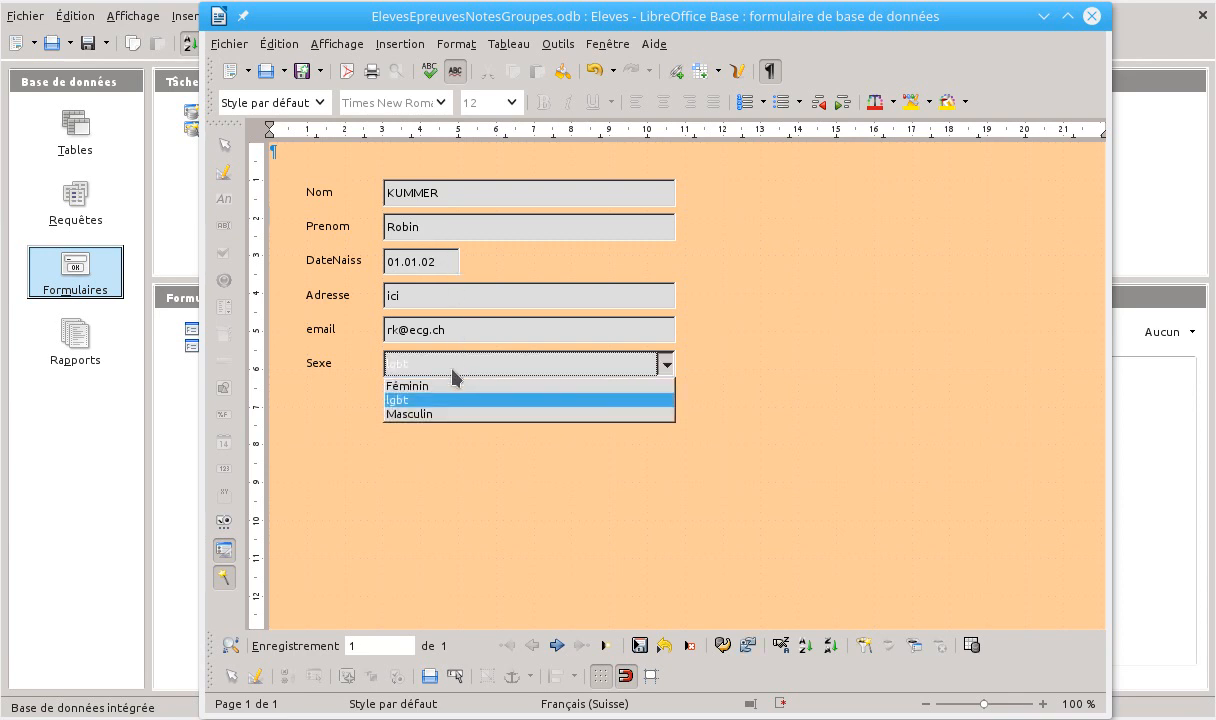
{"action": "left_click", "coordinate": [420, 413]}
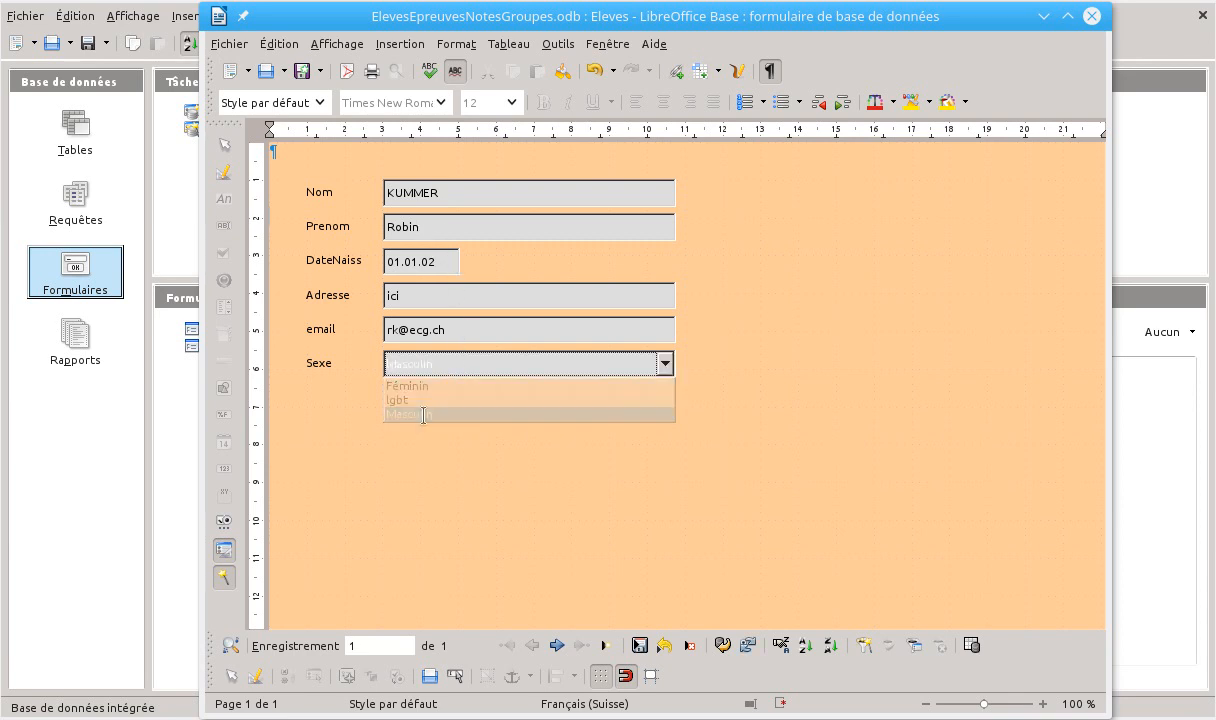
{"action": "left_click", "coordinate": [603, 330]}
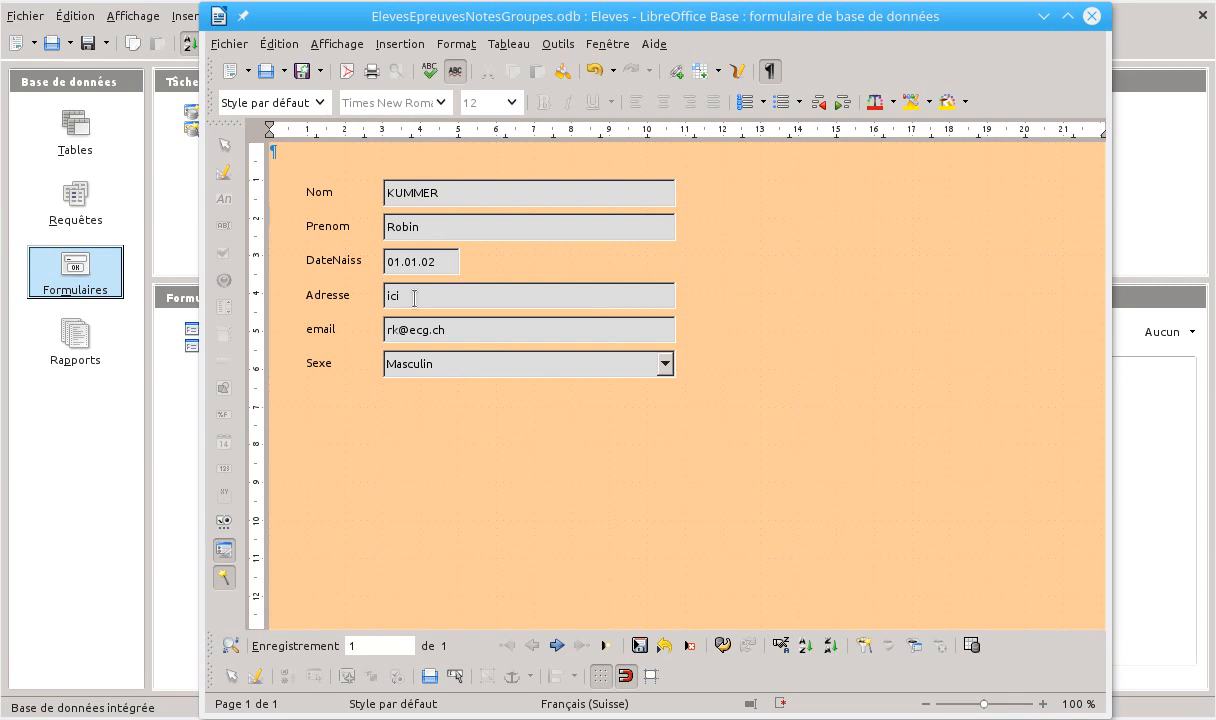
Save the Eleves form and close it, accepting to save the modified record
{"action": "left_click", "coordinate": [302, 73]}
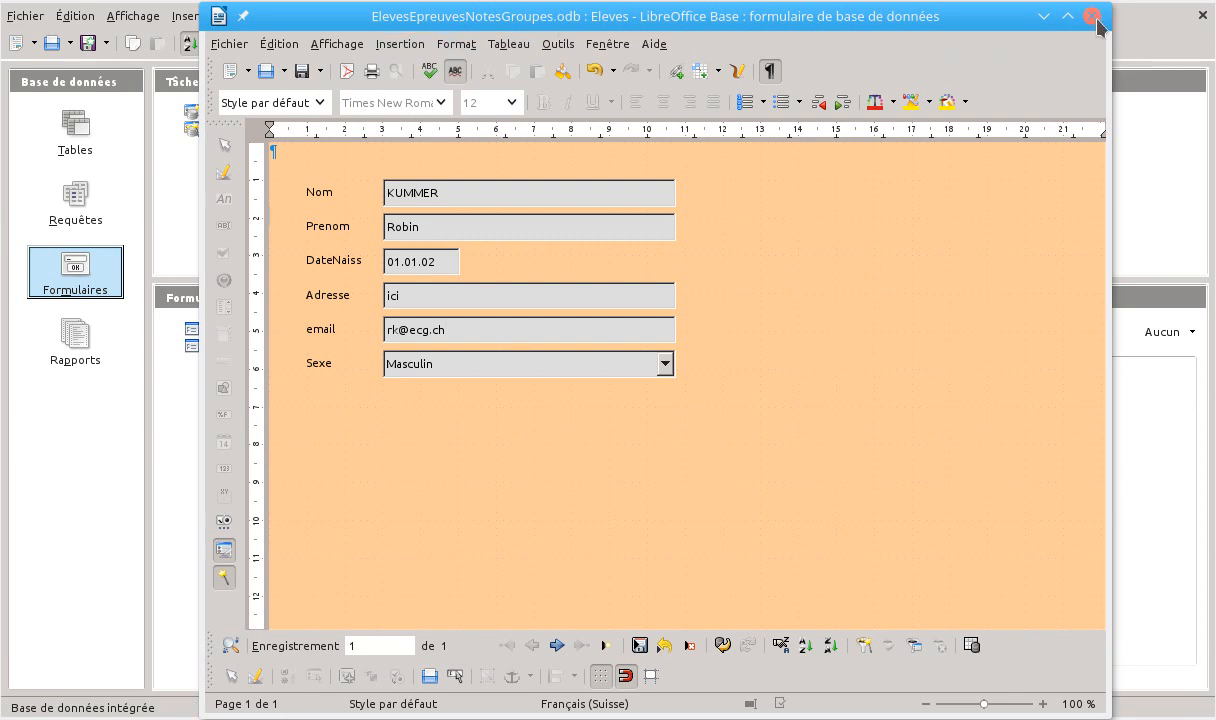
{"action": "left_click", "coordinate": [1094, 18]}
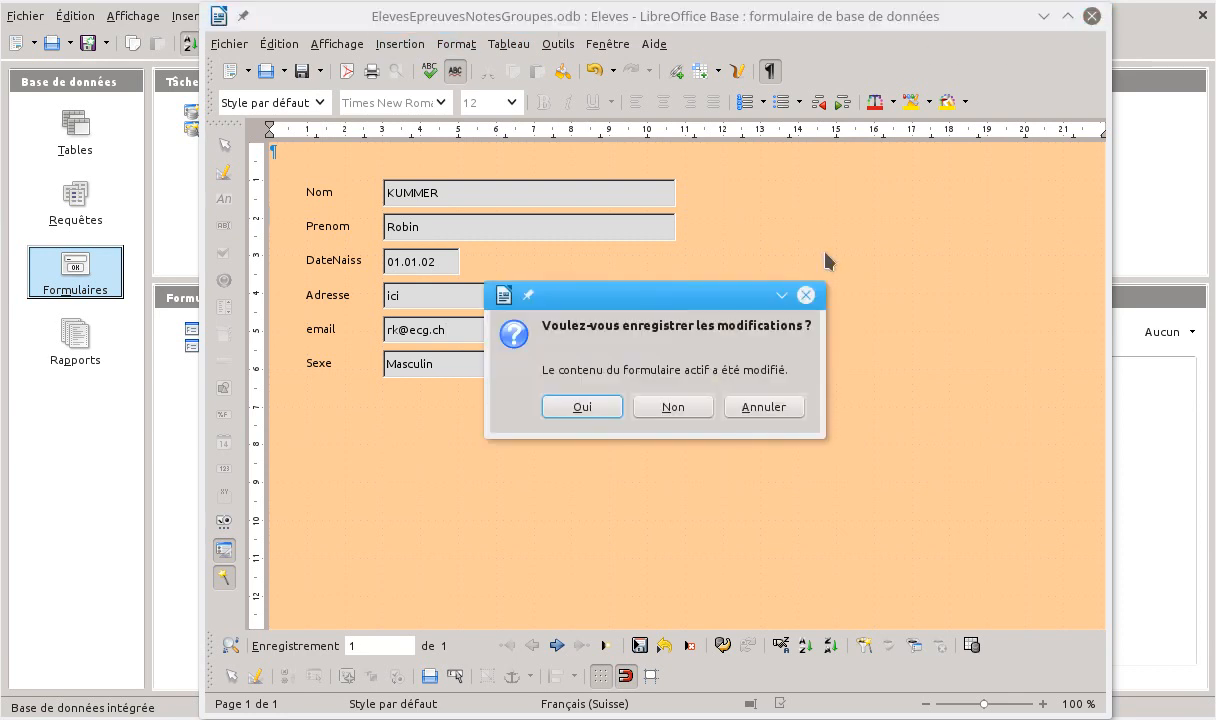
{"action": "left_click", "coordinate": [583, 408]}
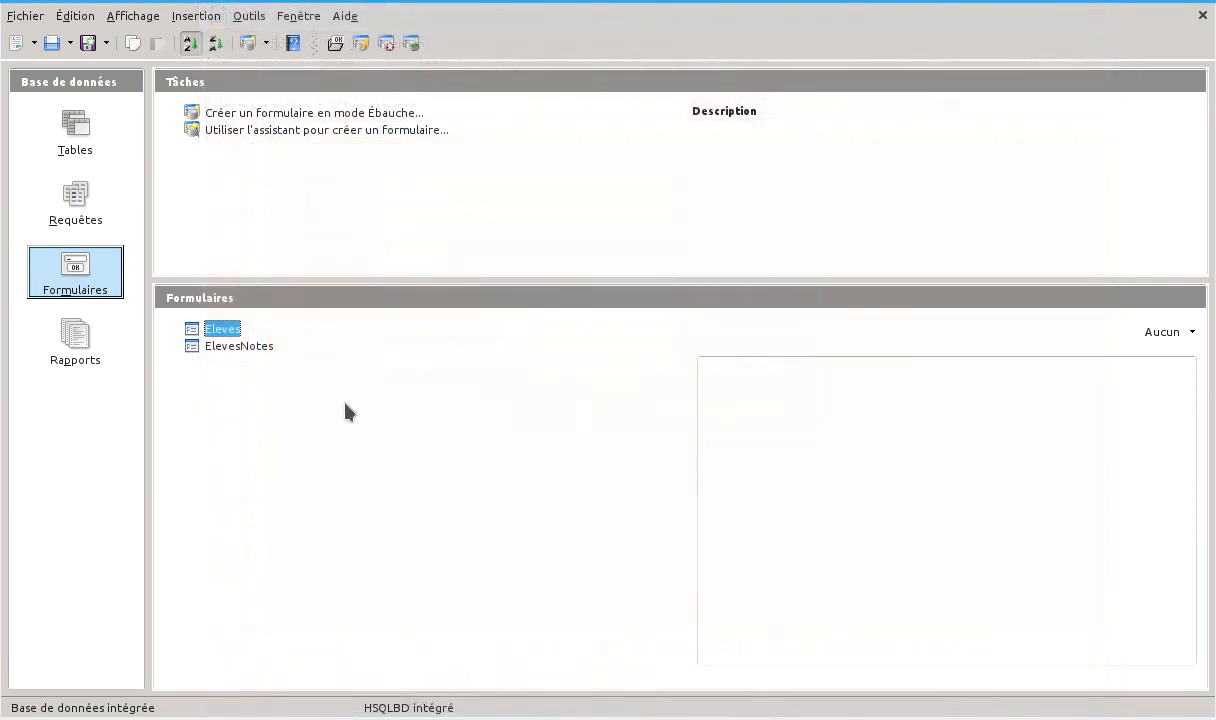
Reopen the Eleves form for data entry and check the choices in its Sexe drop-down list
{"action": "double_click", "coordinate": [220, 330]}
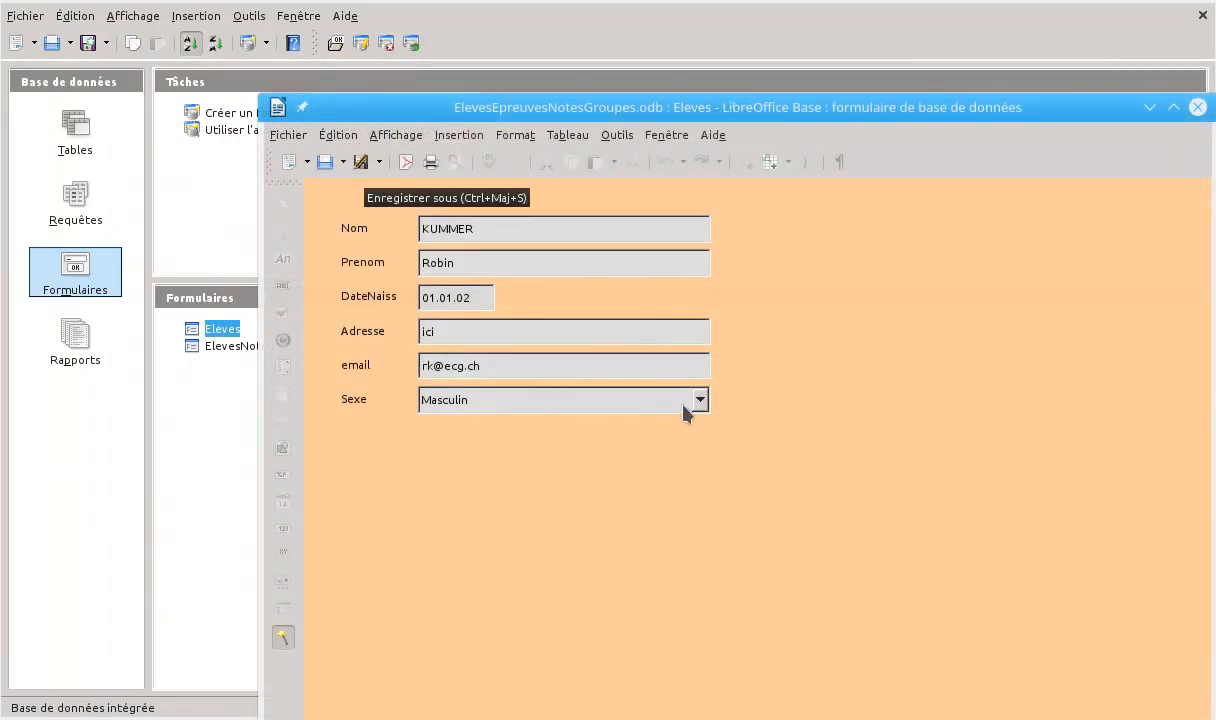
{"action": "left_click", "coordinate": [701, 400]}
{"action": "left_click", "coordinate": [701, 400]}
{"action": "left_click", "coordinate": [701, 400]}
{"action": "left_click", "coordinate": [703, 401]}
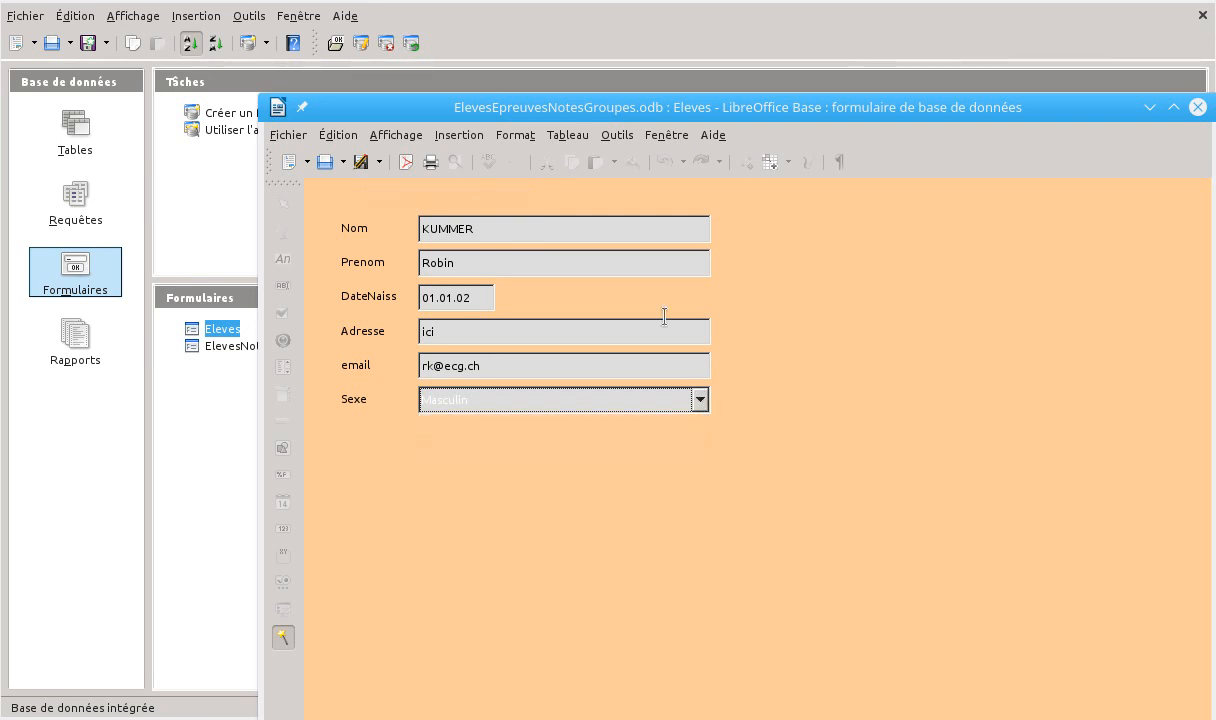